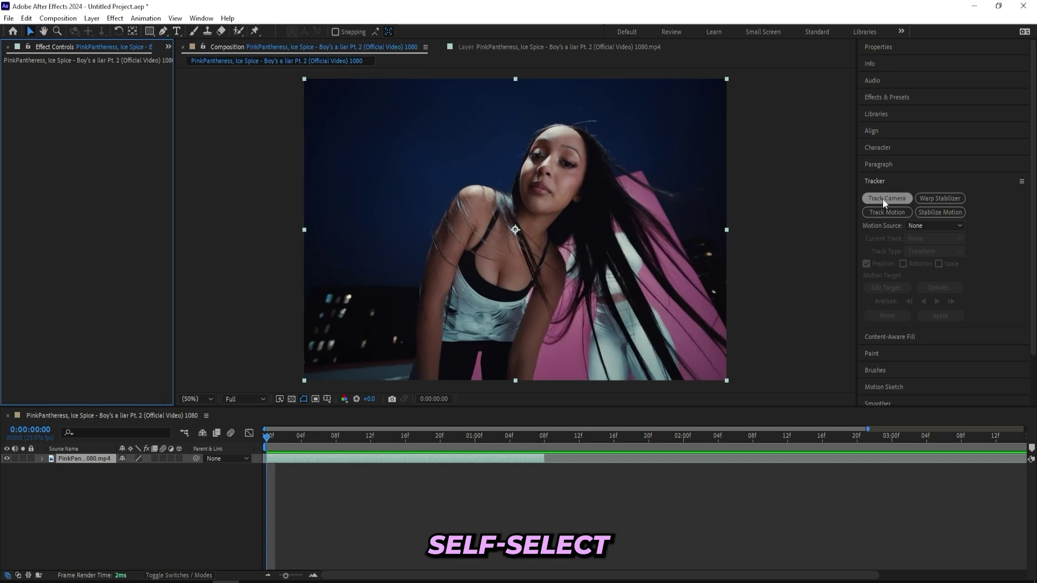
Try to track the video clip with the 3D Camera Tracker, then remove the effect
left_click(883, 198)
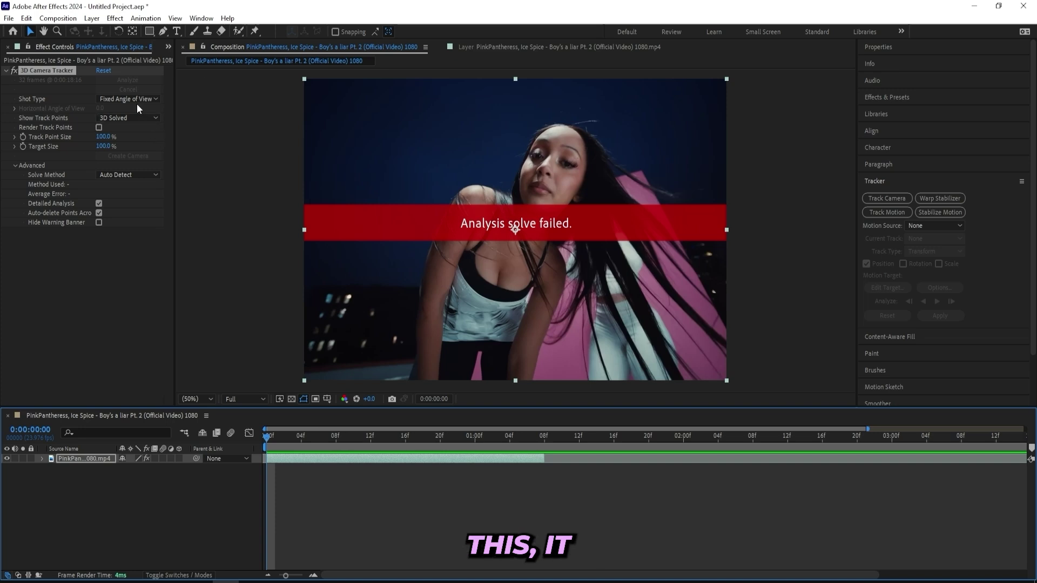
key("Delete")
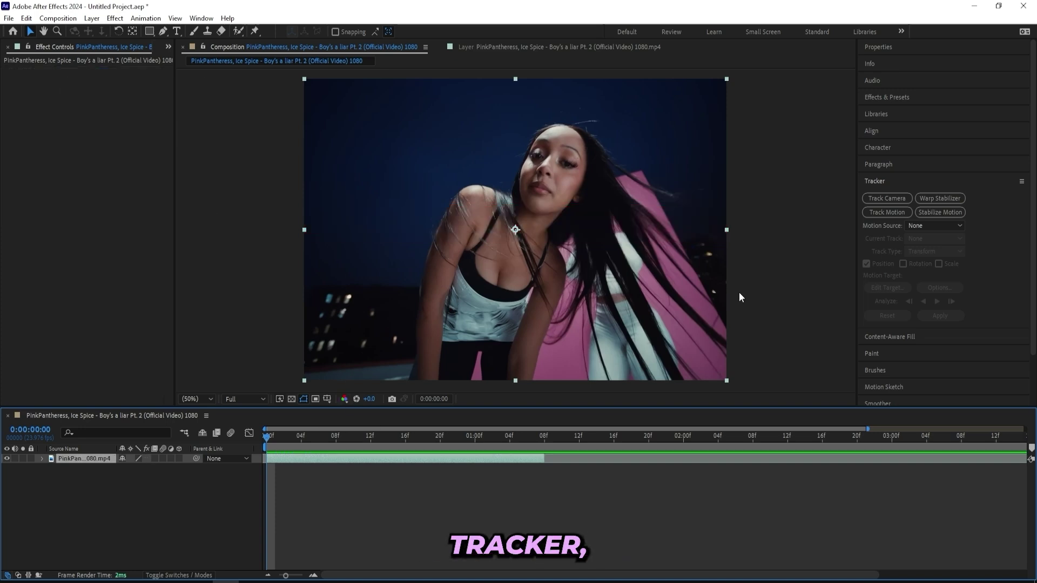
Add a motion track to the video clip, placing Track Point 1 on the pink board's upper corner with an enlarged search region
left_click(887, 212)
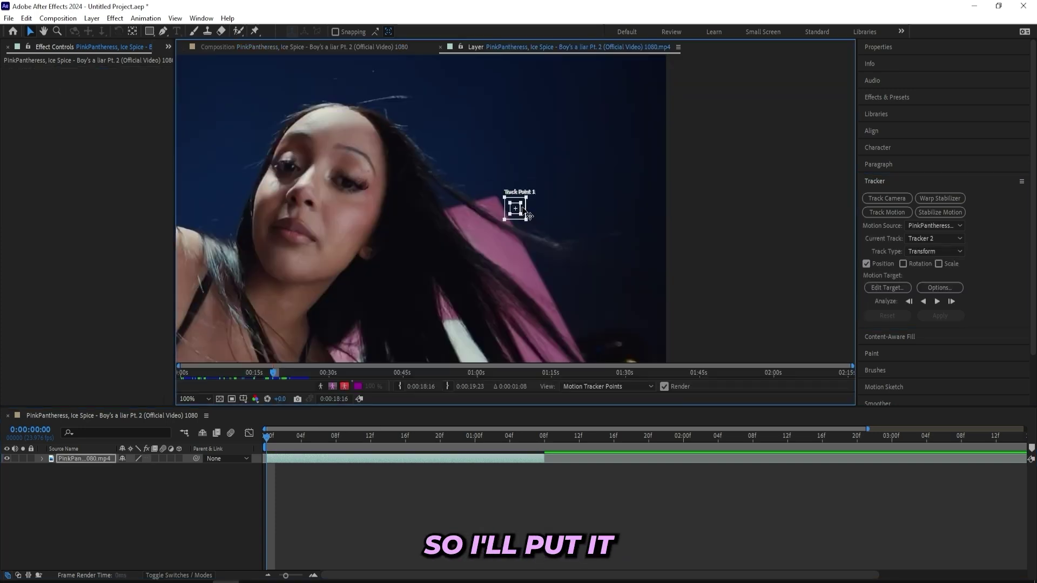
mouse_move(522, 200)
left_mouse_down()
mouse_move(502, 199)
mouse_move(500, 220)
mouse_move(531, 208)
left_mouse_up()
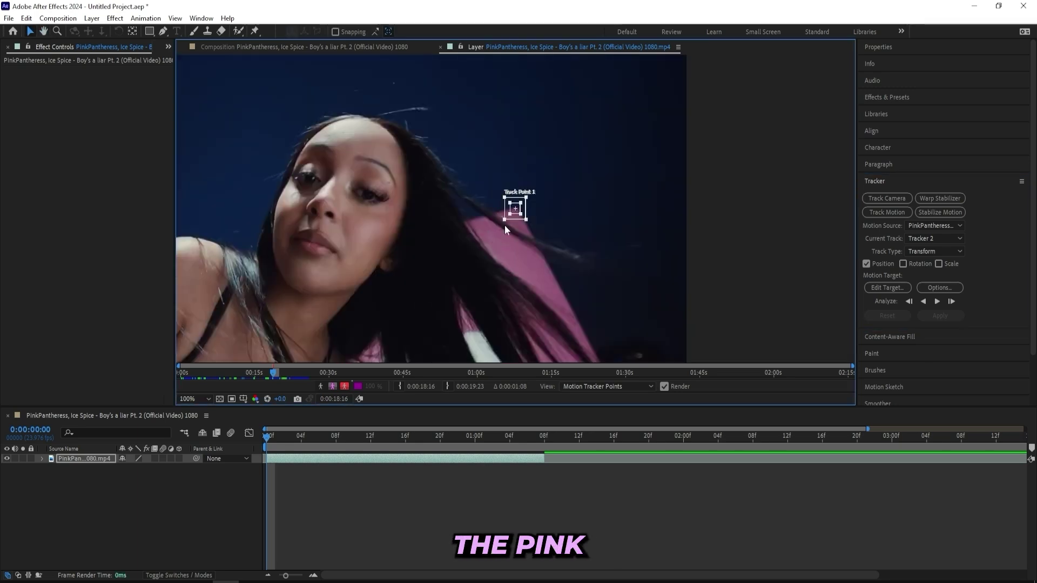
scroll(506, 230, "up", 2)
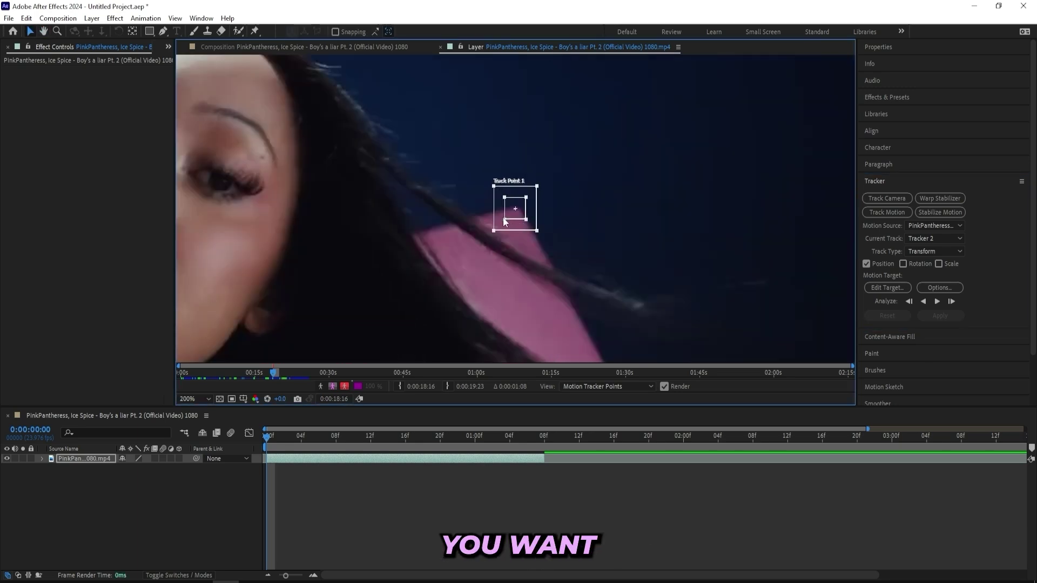
left_click_drag(537, 231, 542, 236)
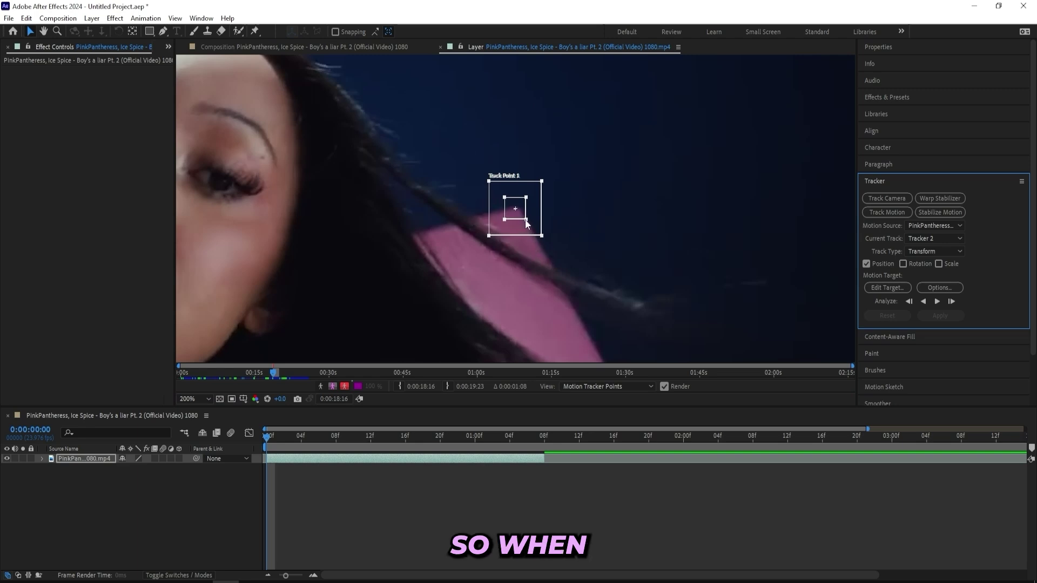
key("comma")
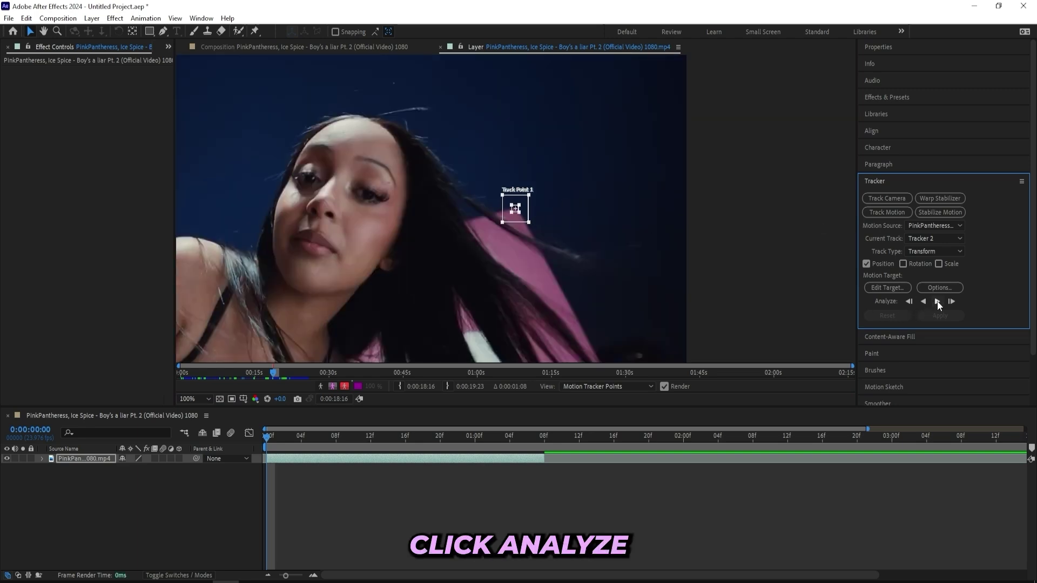
Analyze the track point forward through the clip and return to the first frame
left_click(938, 301)
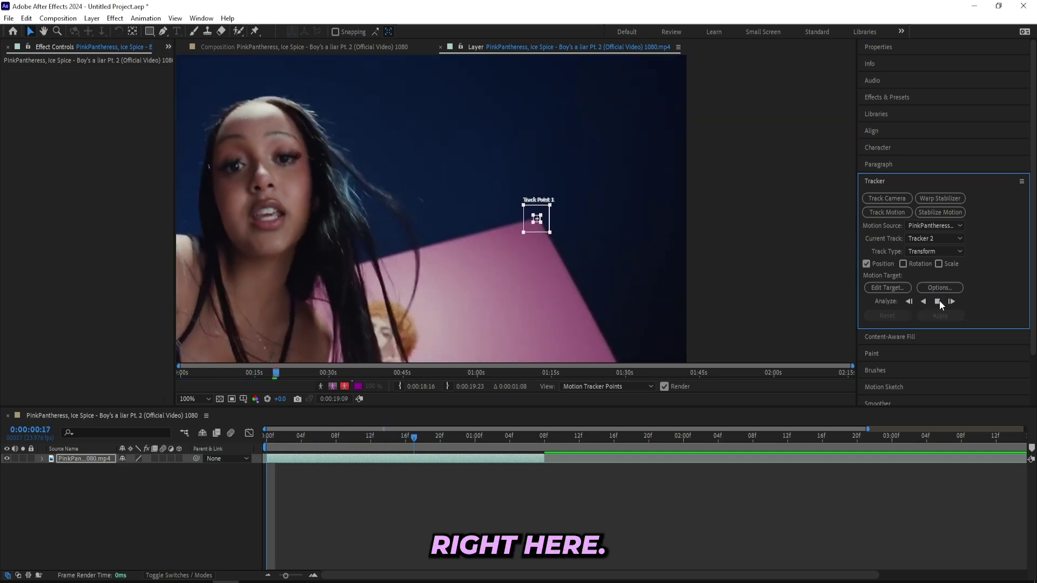
left_click(211, 448)
key("Home")
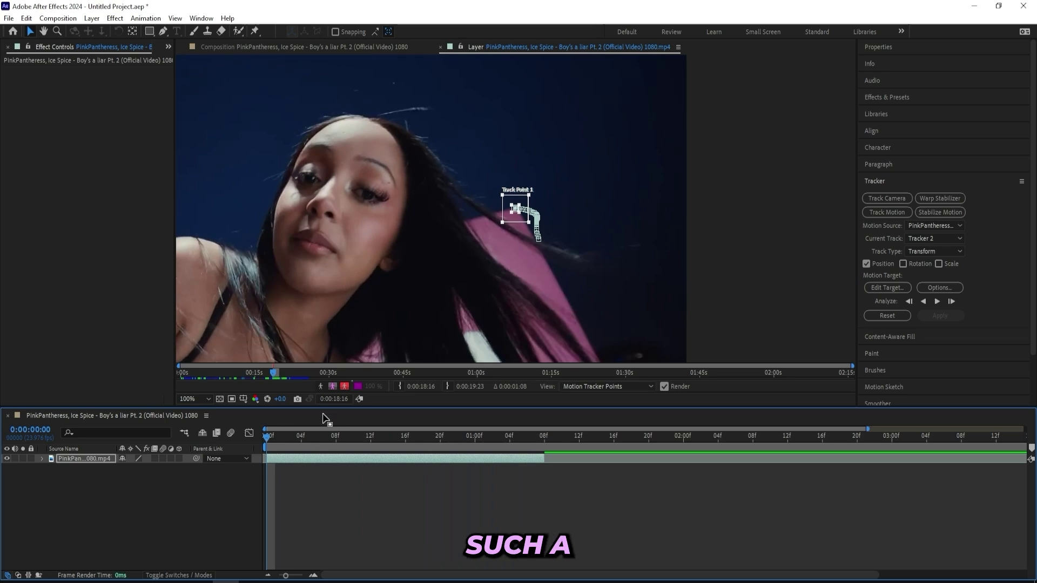
mouse_move(281, 438)
left_mouse_down()
mouse_move(568, 441)
mouse_move(265, 438)
left_mouse_up()
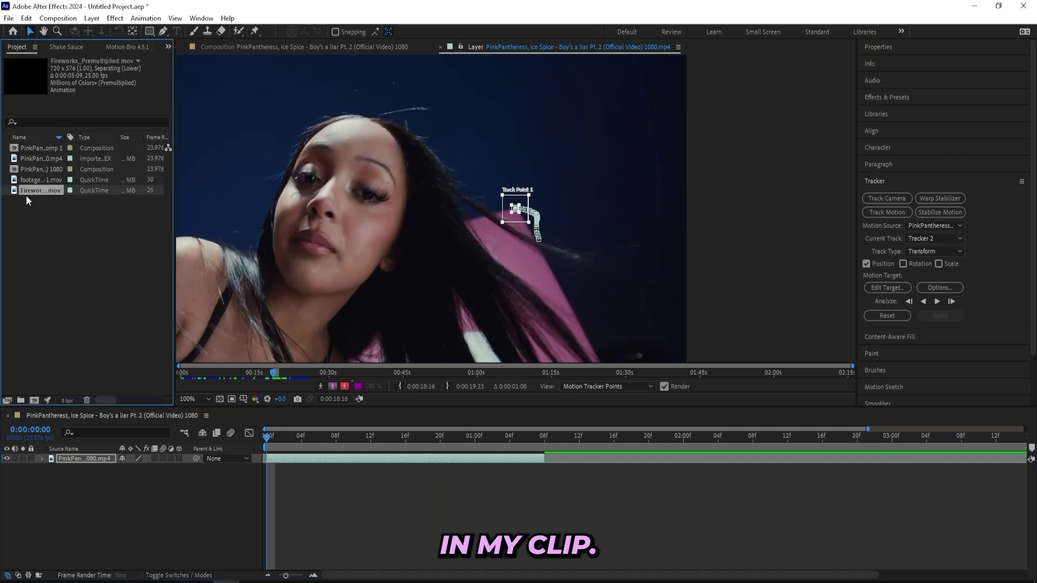
Place Fireworks_Premultiplied.mov above the video clip in the composition and preview it from the first frame
left_click_drag(41, 190, 294, 462)
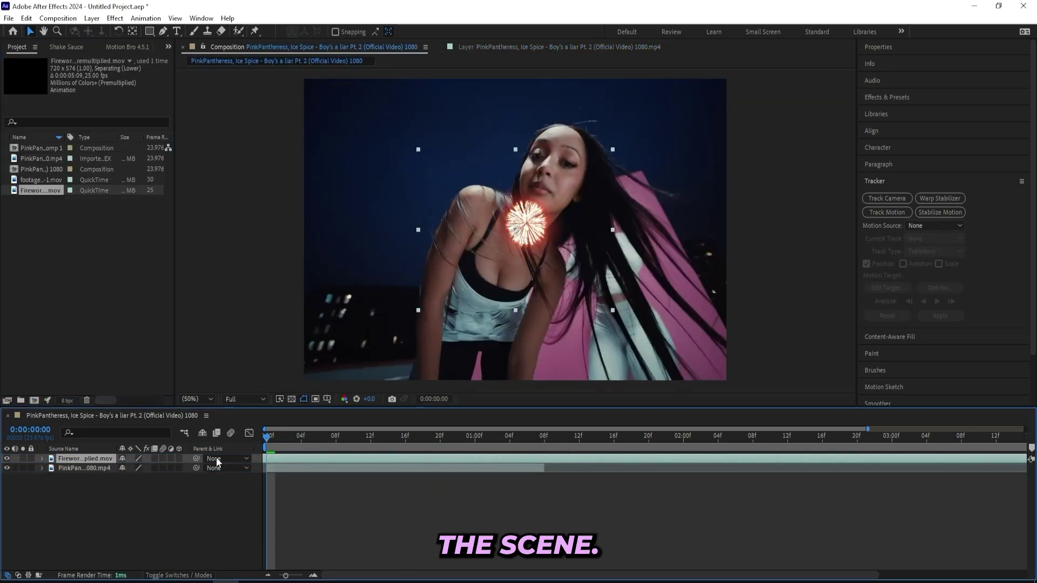
key("space")
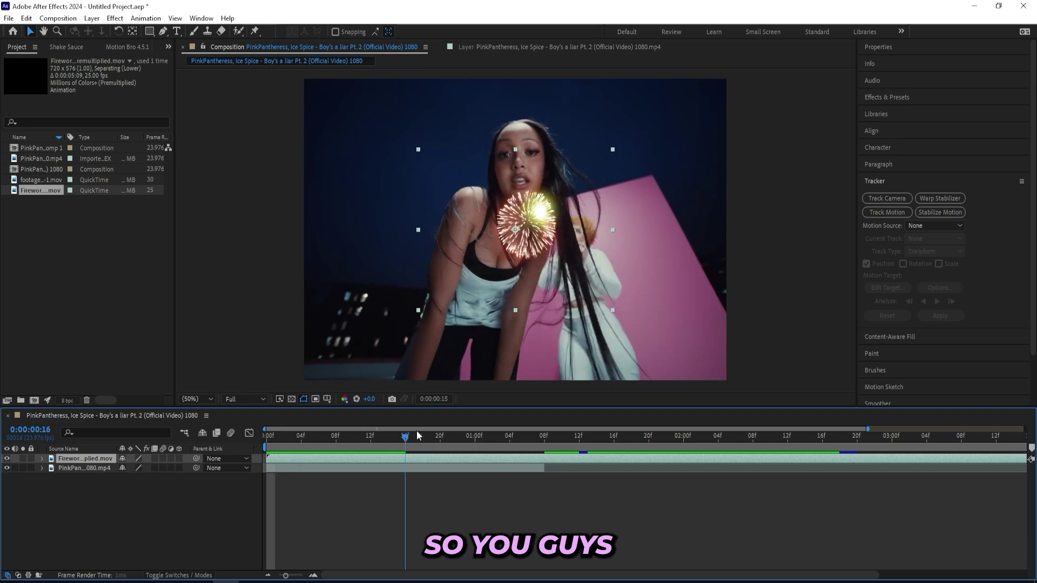
key("space")
left_click_drag(335, 436, 266, 438)
Time-stretch the fireworks layer to 85% and preview the faster playback
right_click(323, 459)
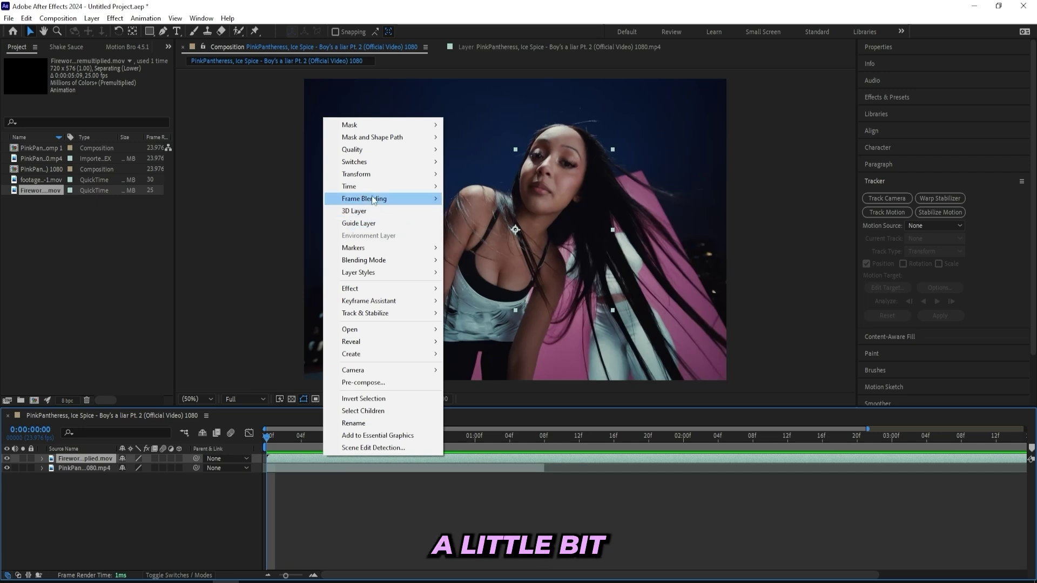
mouse_move(356, 187)
left_click(498, 215)
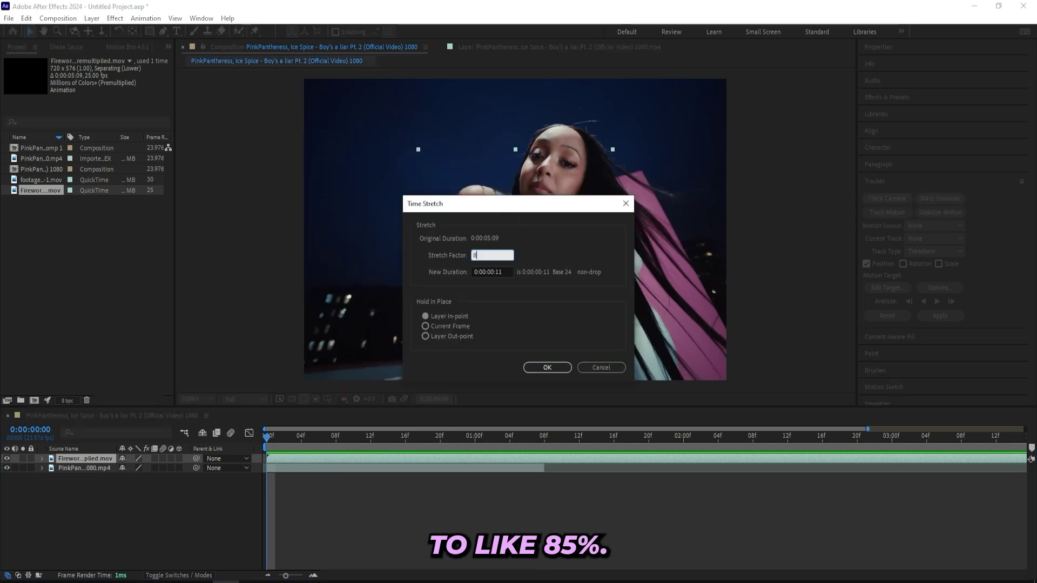
left_click(547, 368)
key("space")
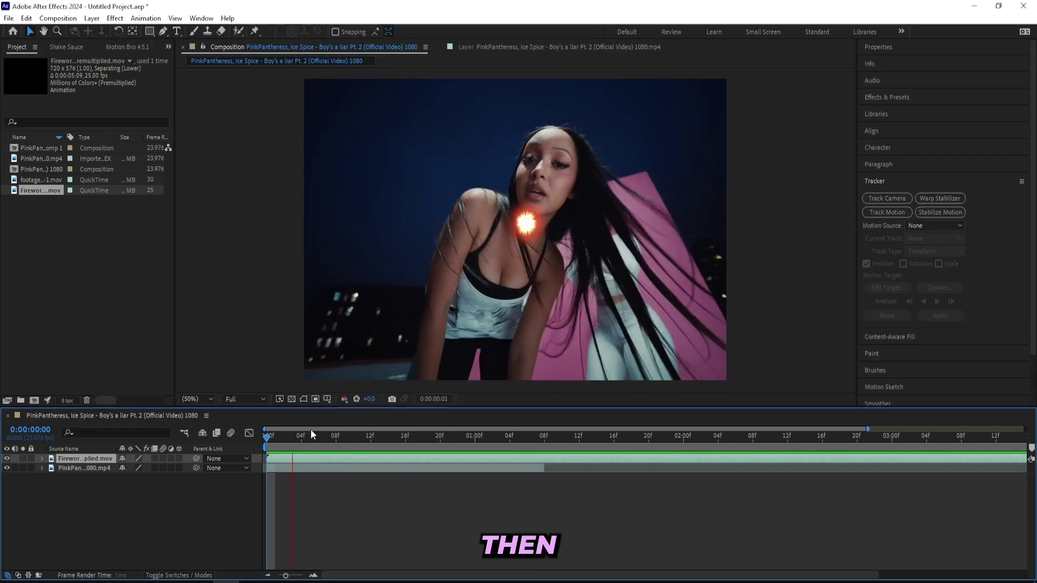
Apply Tracker 1's motion from the video clip to the Fireworks_Premultiplied.mov layer in the X and Y dimensions
left_click(291, 470)
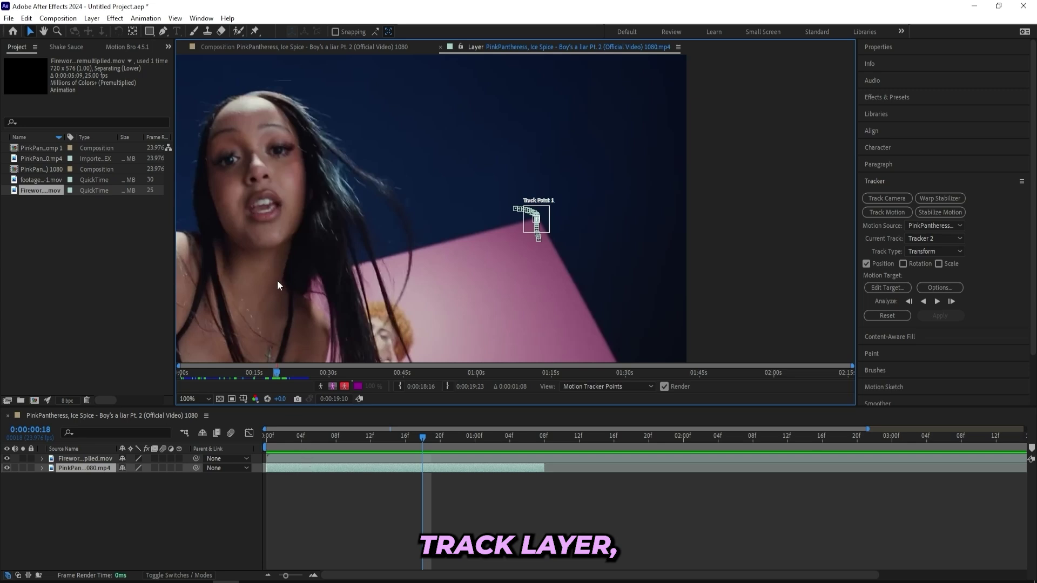
left_click(936, 238)
left_click(928, 264)
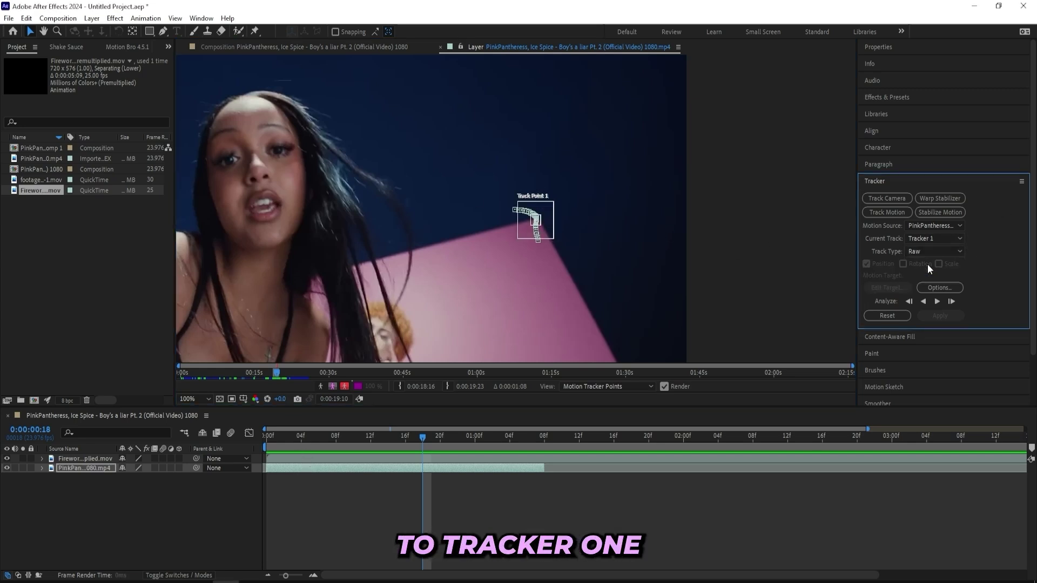
left_click(897, 289)
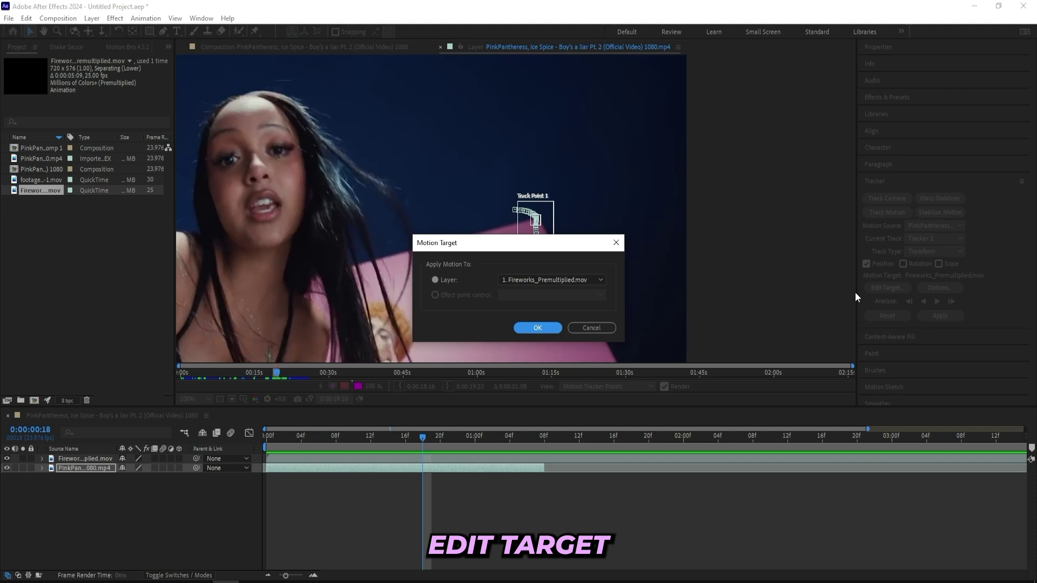
left_click(583, 279)
left_click(583, 292)
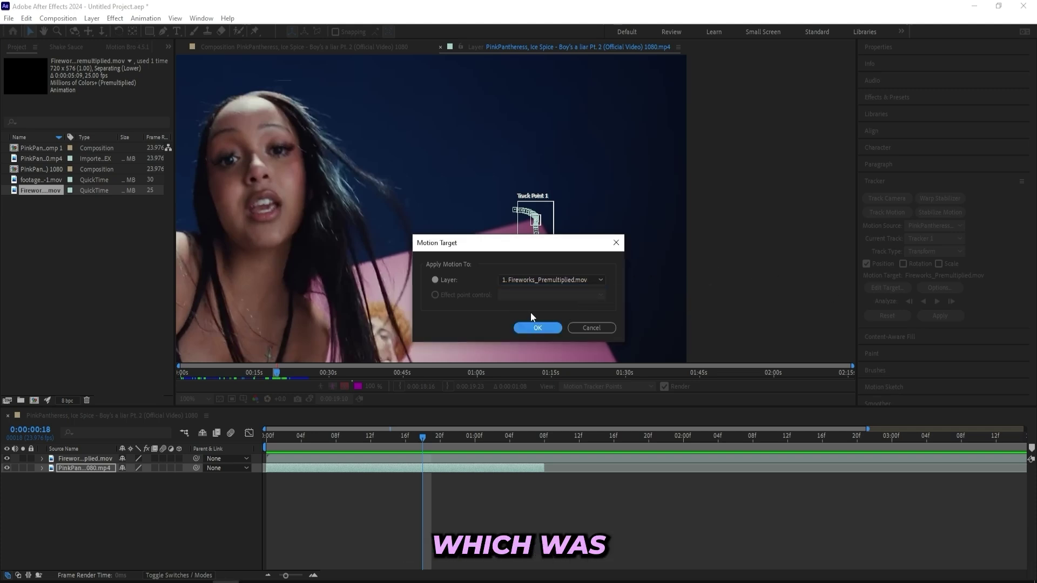
left_click(538, 326)
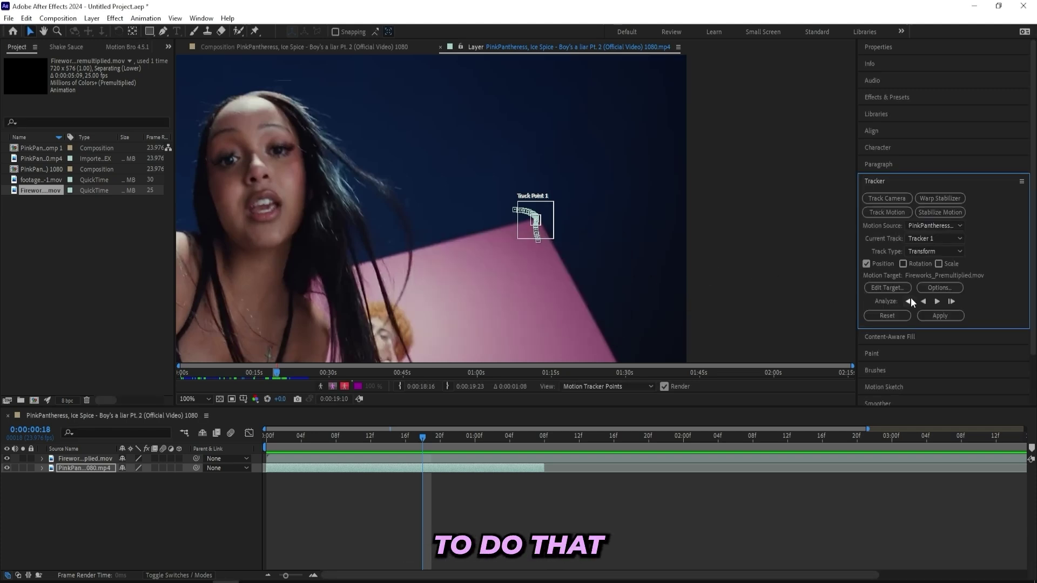
left_click(931, 316)
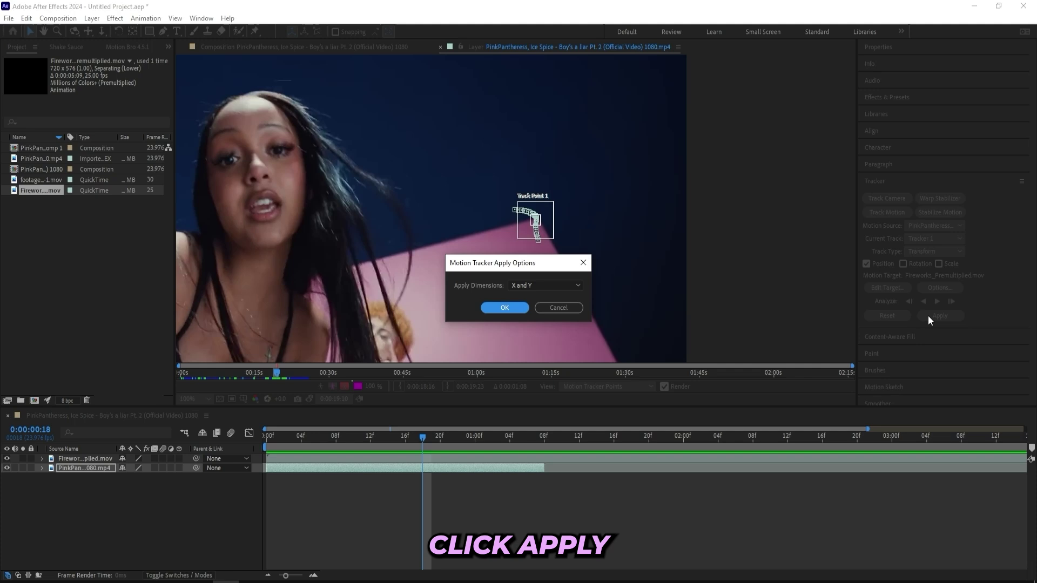
left_click(504, 308)
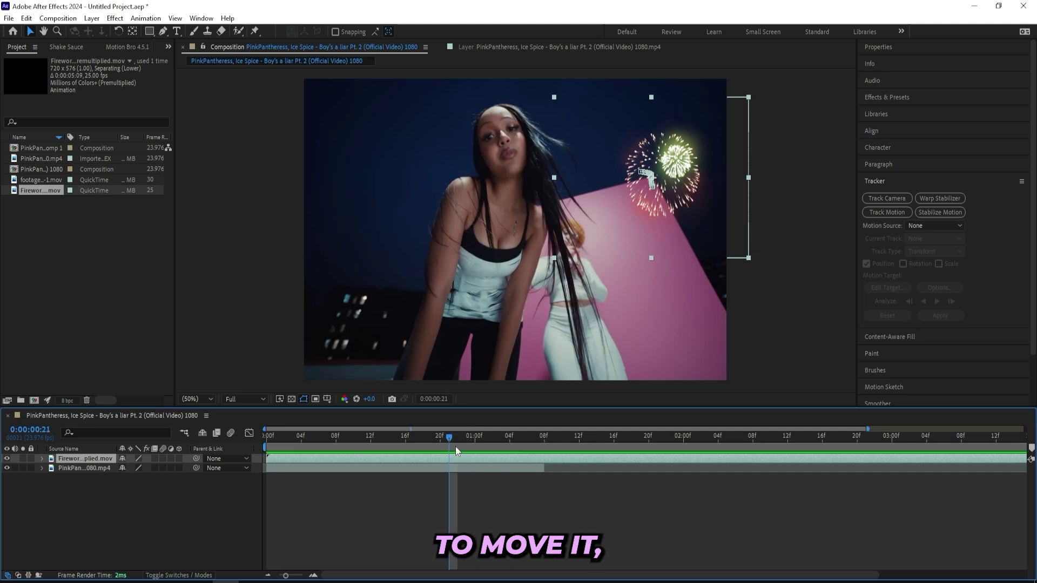
Shift the fireworks into the night sky left of the woman by setting the layer's anchor point to 1267, 351
key("a")
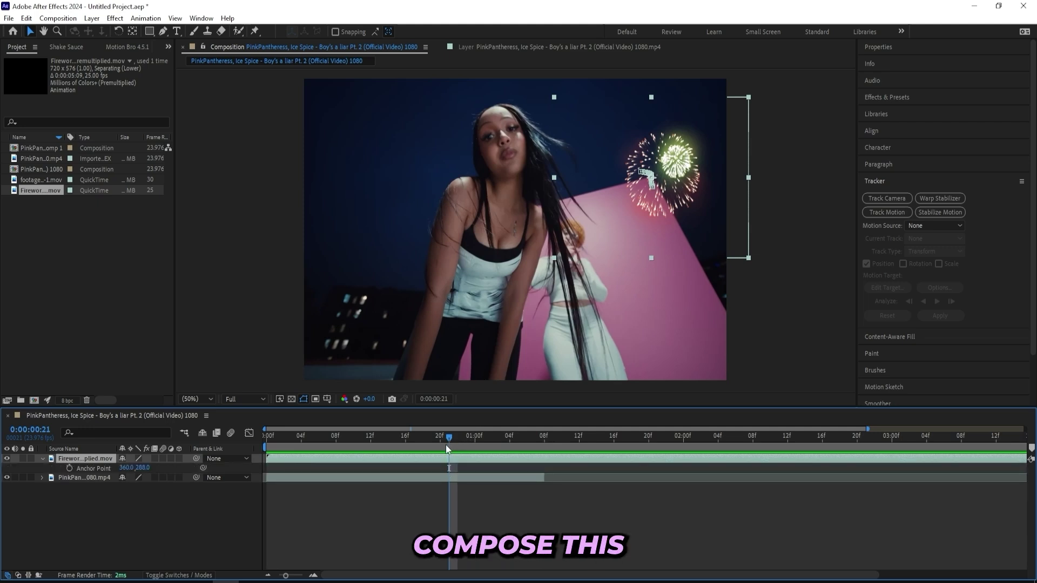
left_click_drag(127, 467, 603, 457)
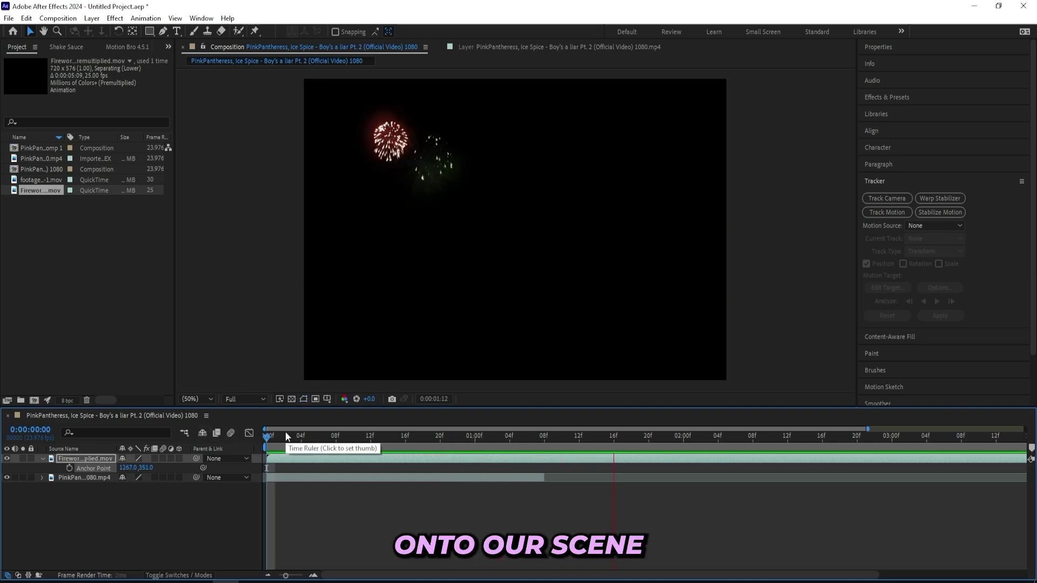
left_click_drag(286, 437, 449, 437)
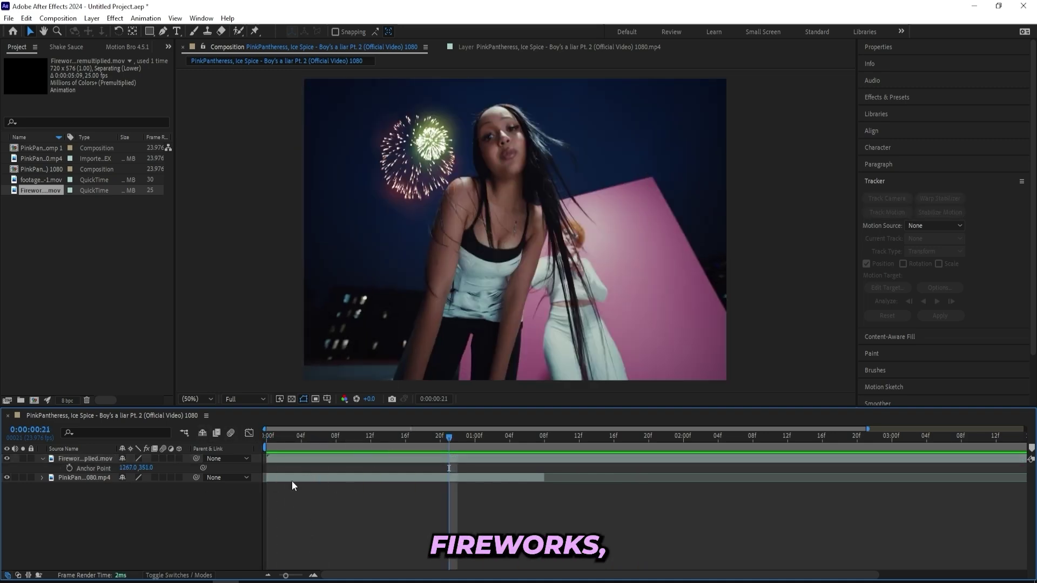
Duplicate the fireworks layer and delay the copy by about 9 frames, keeping its position keyframes aligned with the start of the composition
left_click(320, 458)
key("ctrl+d")
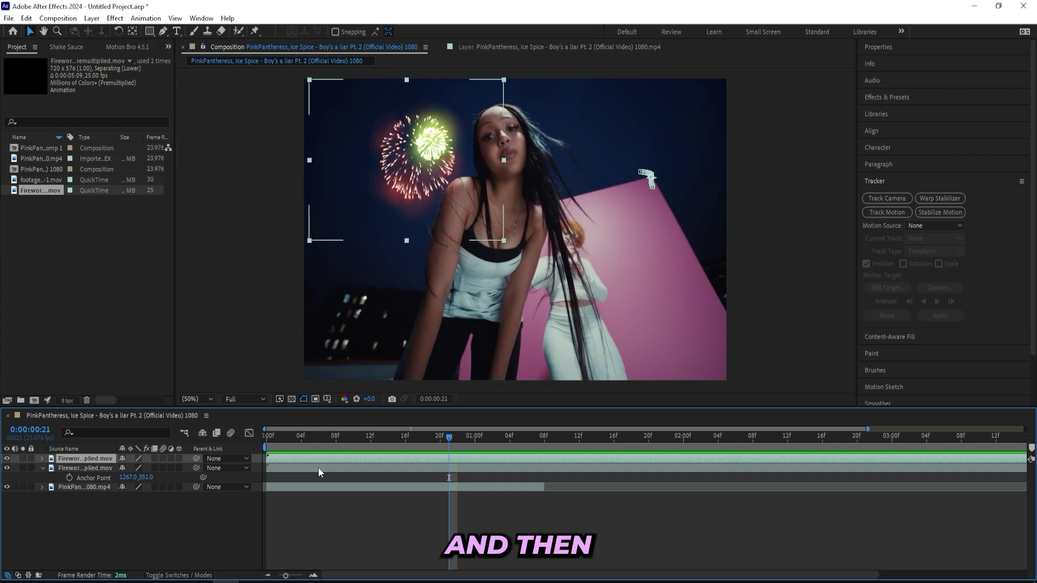
key("p")
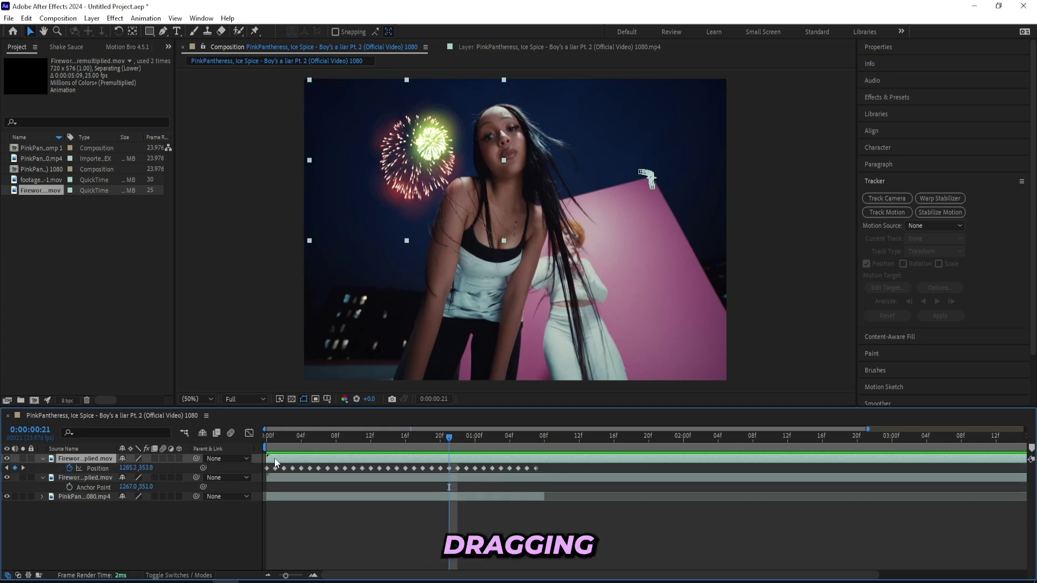
left_click_drag(274, 458, 354, 460)
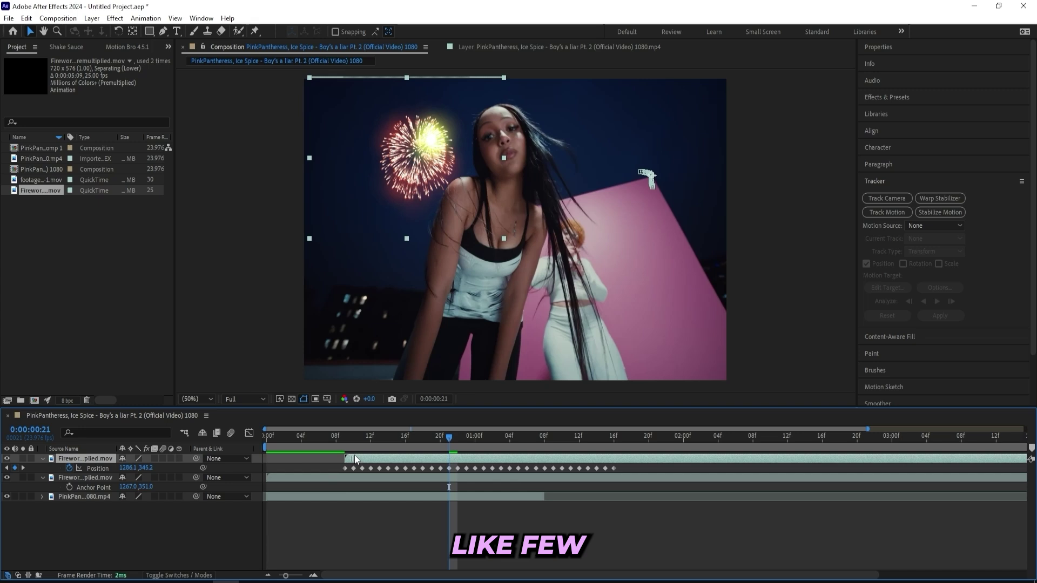
left_click_drag(643, 472, 283, 465)
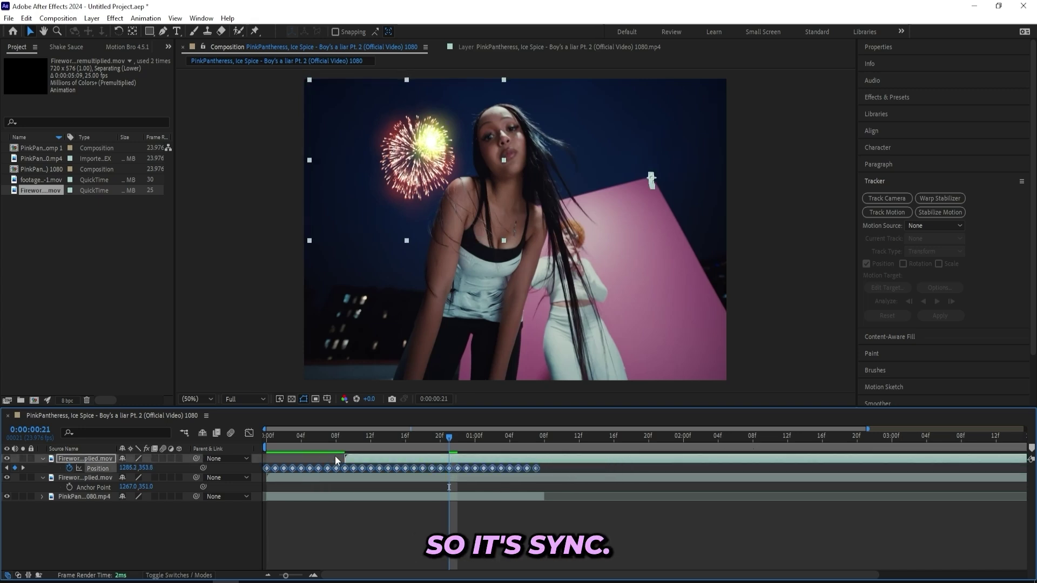
left_click(427, 560)
Move the duplicated fireworks into the sky above the pink board by setting the anchor point to 625, 449
left_click(388, 459)
key("a")
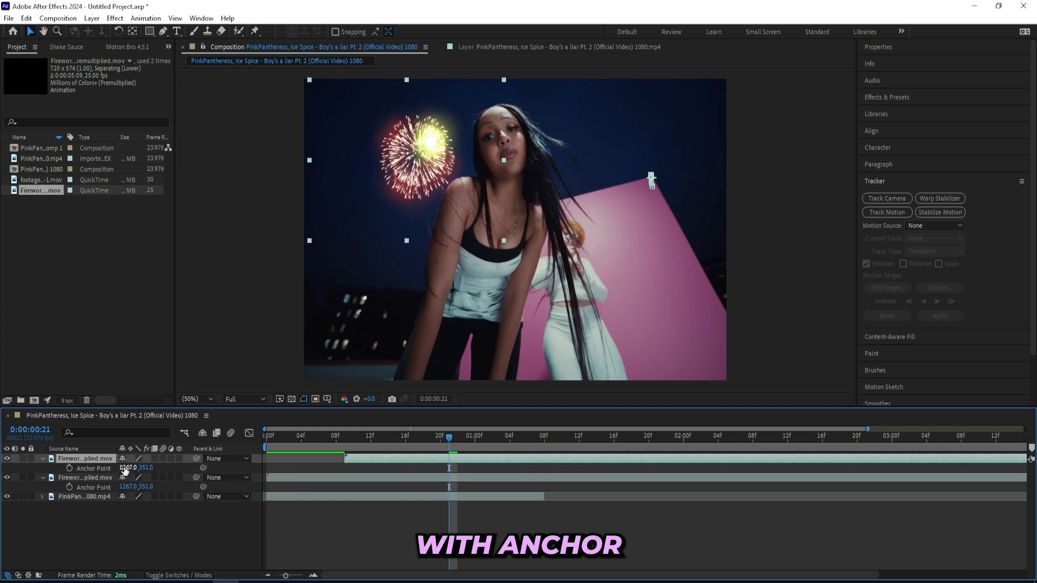
left_click_drag(123, 467, 3, 497)
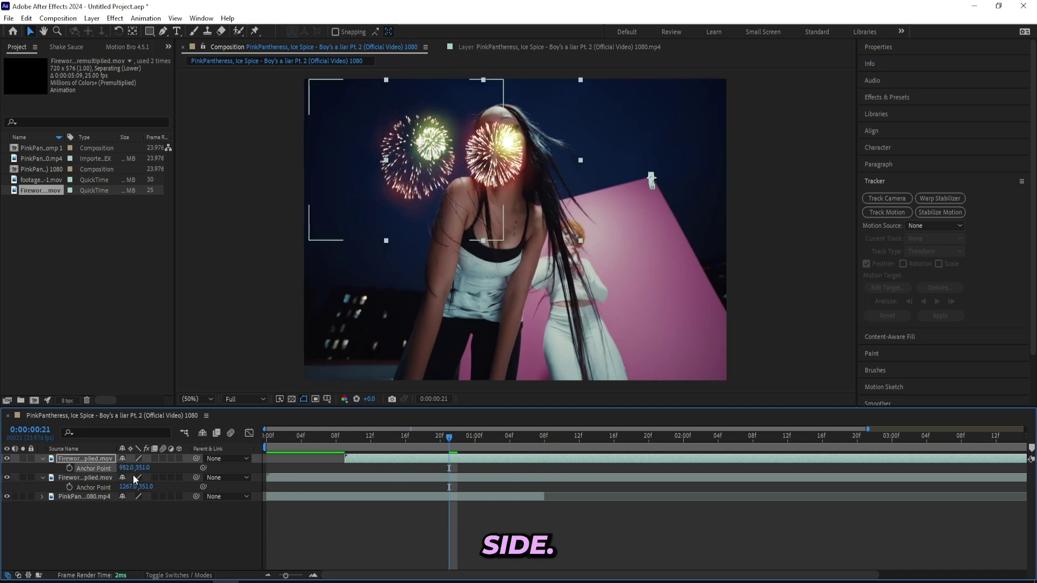
left_click_drag(130, 468, 3, 468)
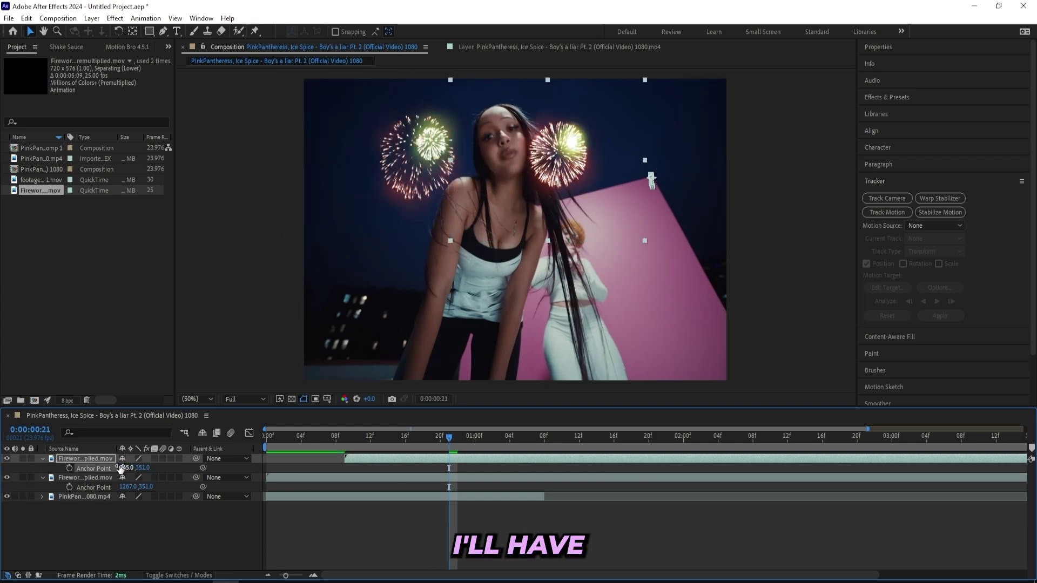
left_click_drag(120, 468, 67, 468)
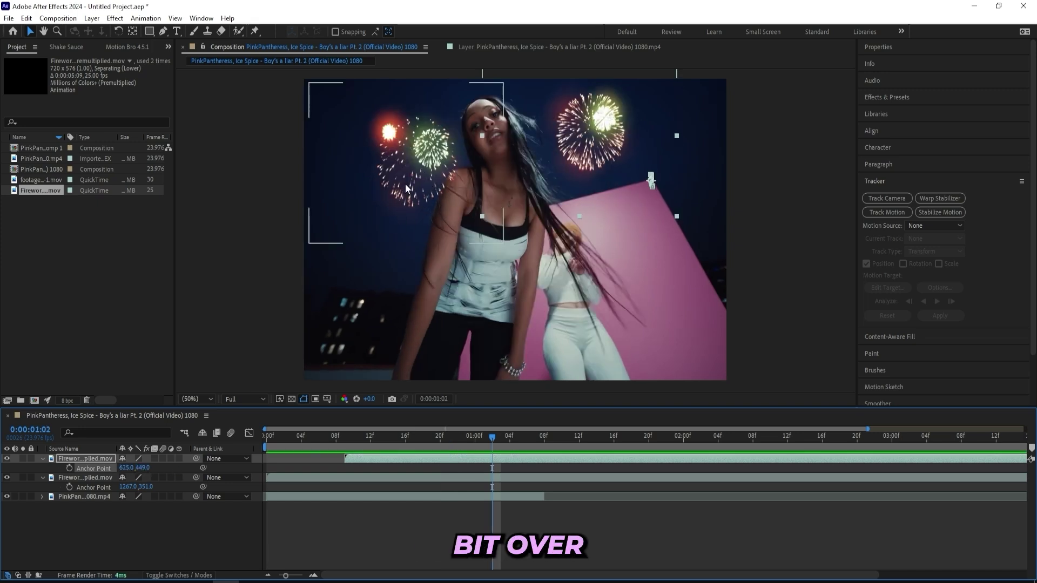
Enlarge the original fireworks layer slightly and set its anchor point to 1177, 303
left_click(405, 184)
key("s")
left_click_drag(129, 487, 70, 476)
key("a")
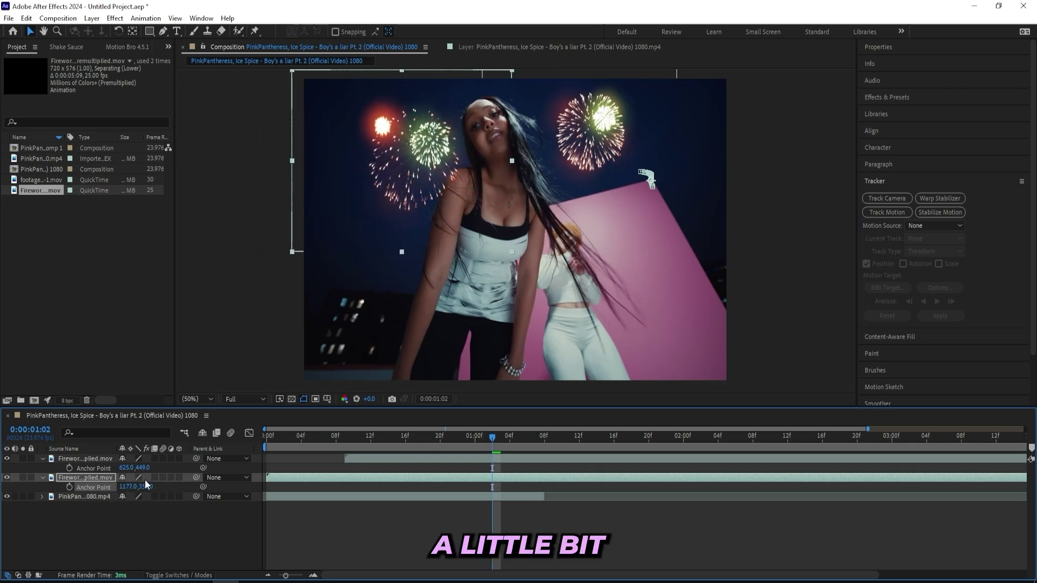
left_click_drag(145, 485, 121, 486)
left_click(484, 435)
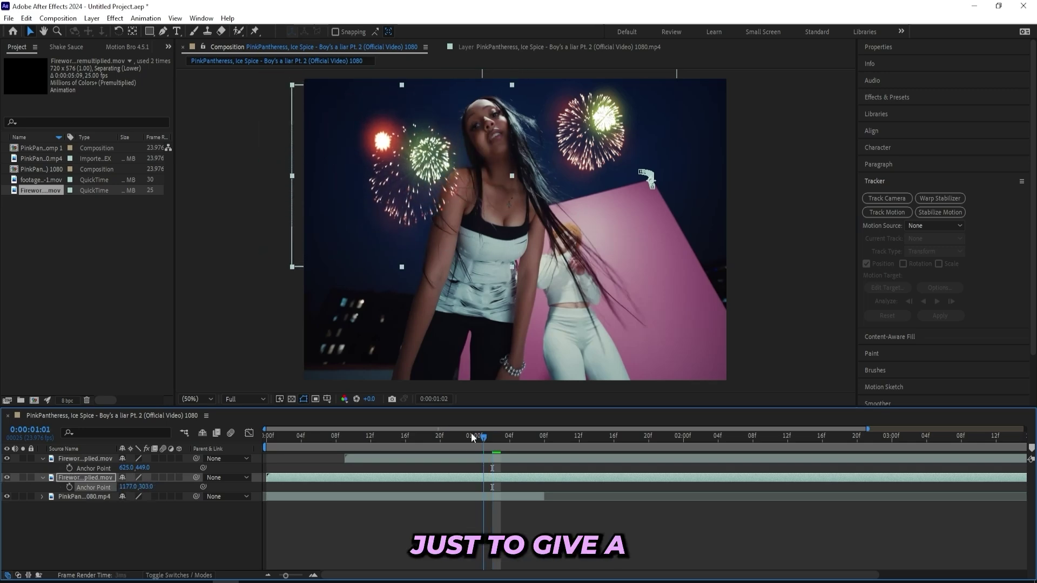
Duplicate the music video layer and place the copy above both fireworks layers
mouse_move(471, 433)
left_mouse_down()
mouse_move(227, 443)
mouse_move(391, 427)
mouse_move(213, 432)
mouse_move(406, 417)
mouse_move(456, 417)
mouse_move(458, 427)
left_mouse_up()
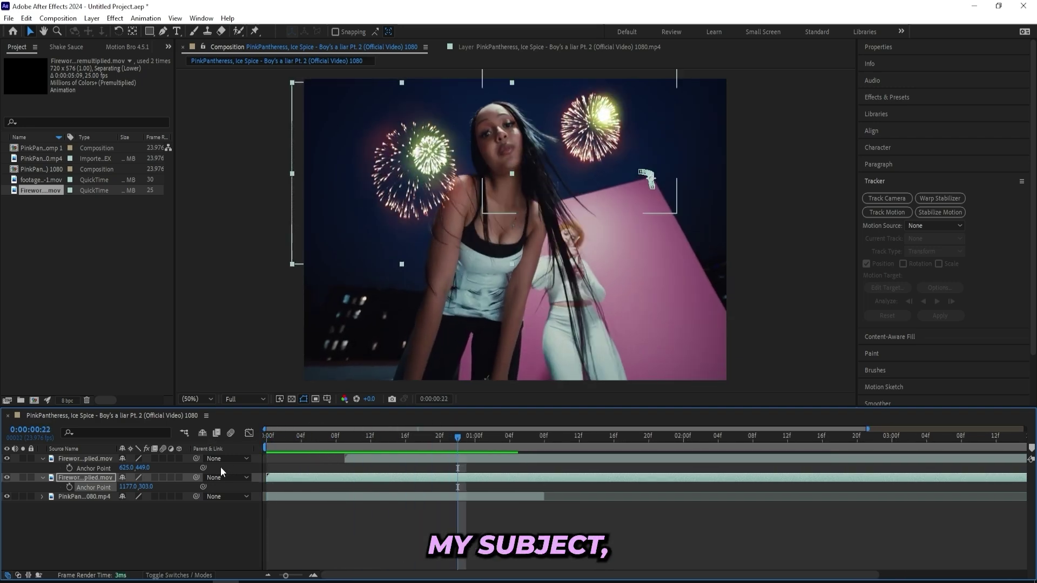
left_click(84, 496)
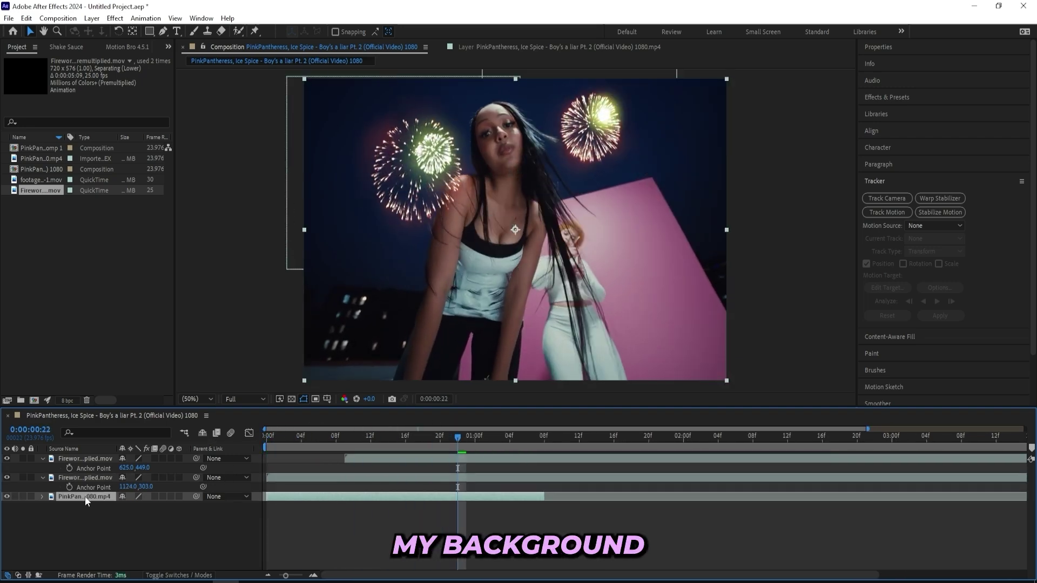
key("ctrl+d")
left_click_drag(84, 496, 80, 455)
Select the woman in front with the Roto Brush on the first frame of the copied video layer
left_click(238, 31)
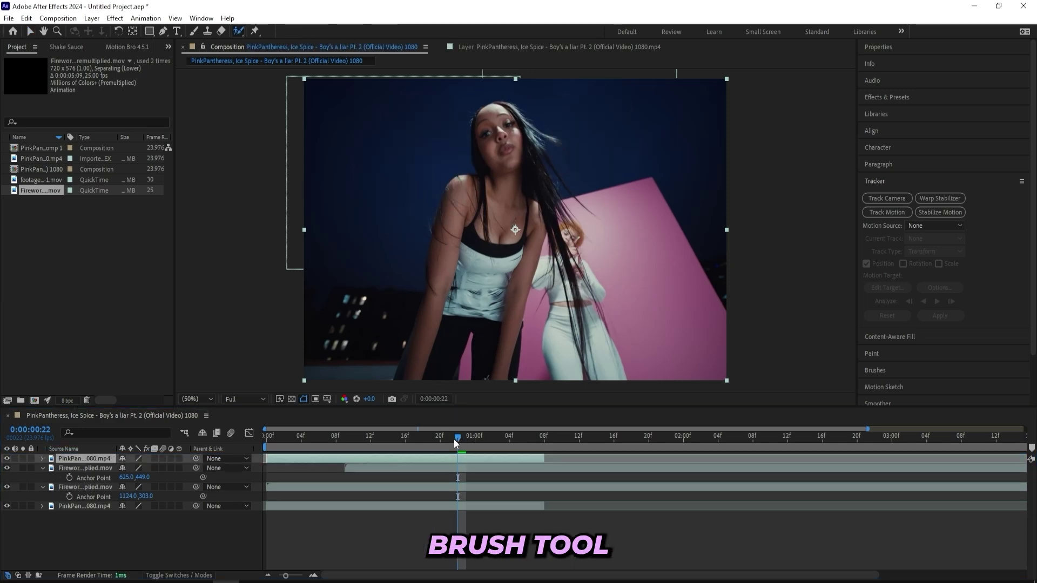
left_click_drag(456, 439, 265, 441)
double_click(298, 459)
scroll(383, 290, "down", 1)
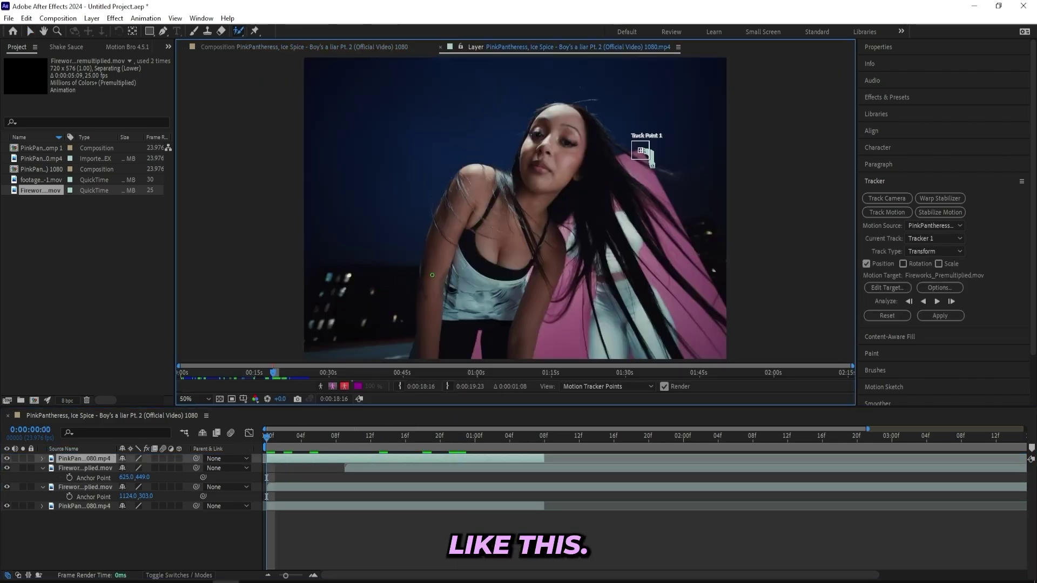
left_click_drag(470, 191, 517, 181)
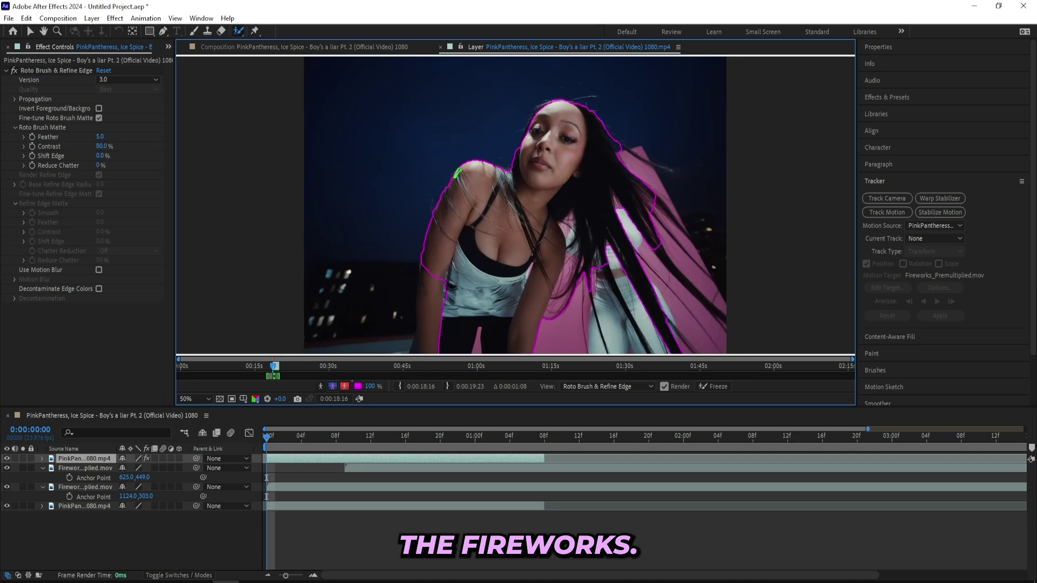
Refine the Roto Brush selection along the edge of the woman's face and neck
left_click_drag(512, 164, 499, 195)
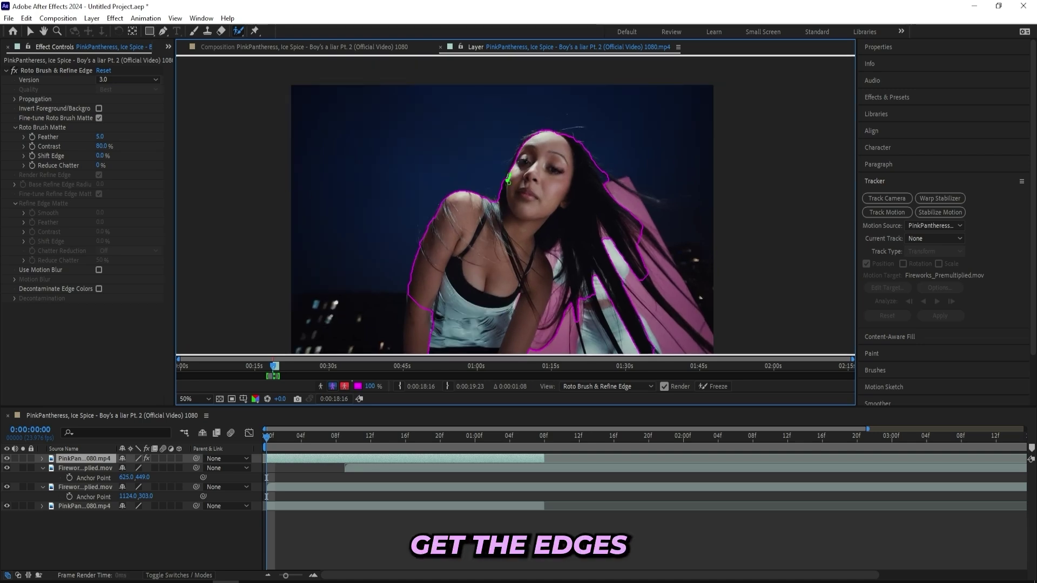
scroll(538, 162, "up", 2)
scroll(537, 162, "up", 3)
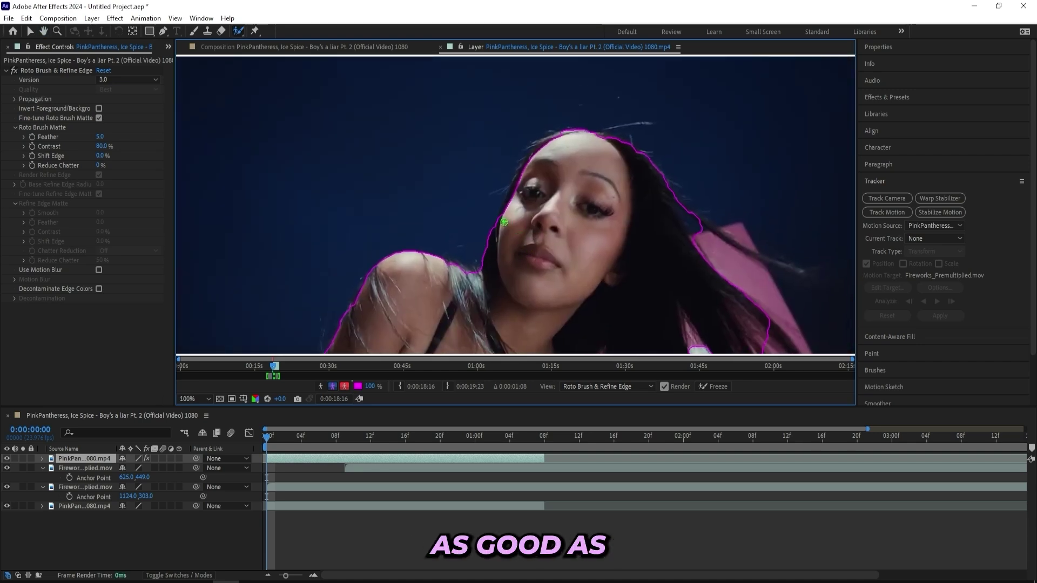
left_click_drag(504, 223, 513, 199)
scroll(525, 174, "down", 2)
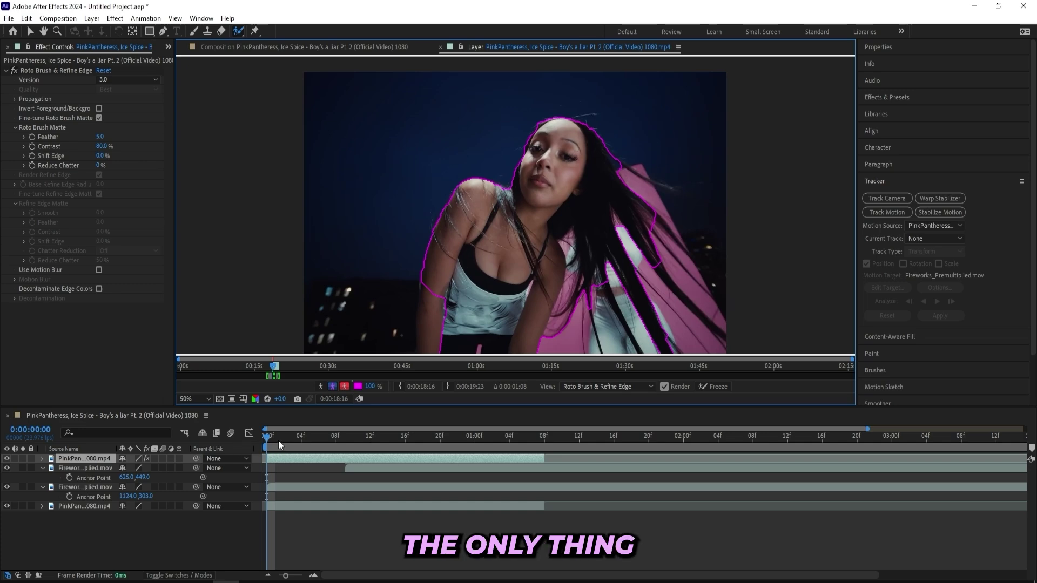
Propagate the Roto Brush selection through the following frames and save the project as fireworks tut
left_click_drag(278, 439, 317, 436)
key("ctrl+s")
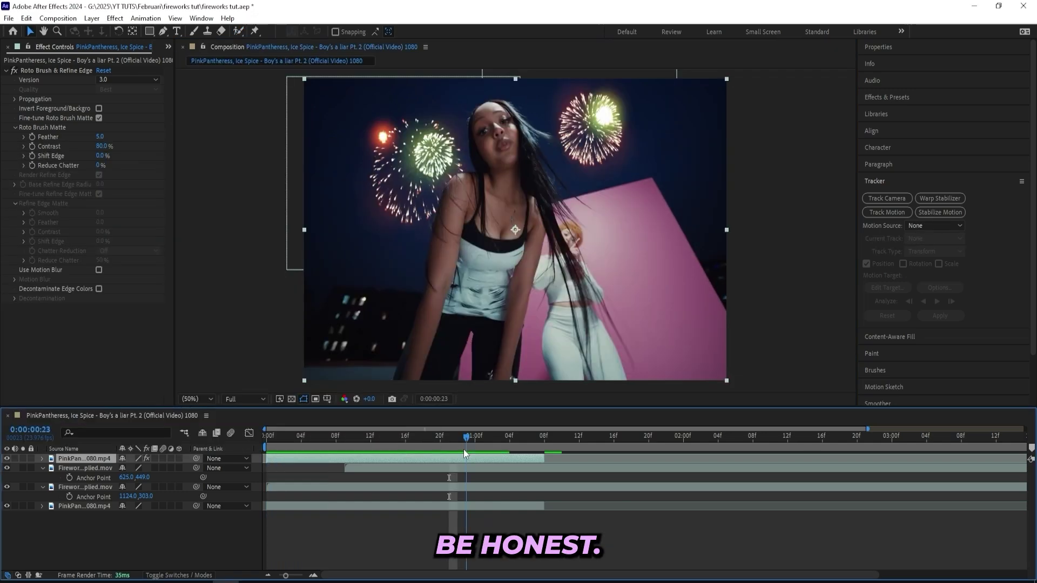
Check the masked edges near the fireworks and apply the Refine Soft Matte effect to the rotoscoped layer
left_click_drag(464, 449, 481, 452)
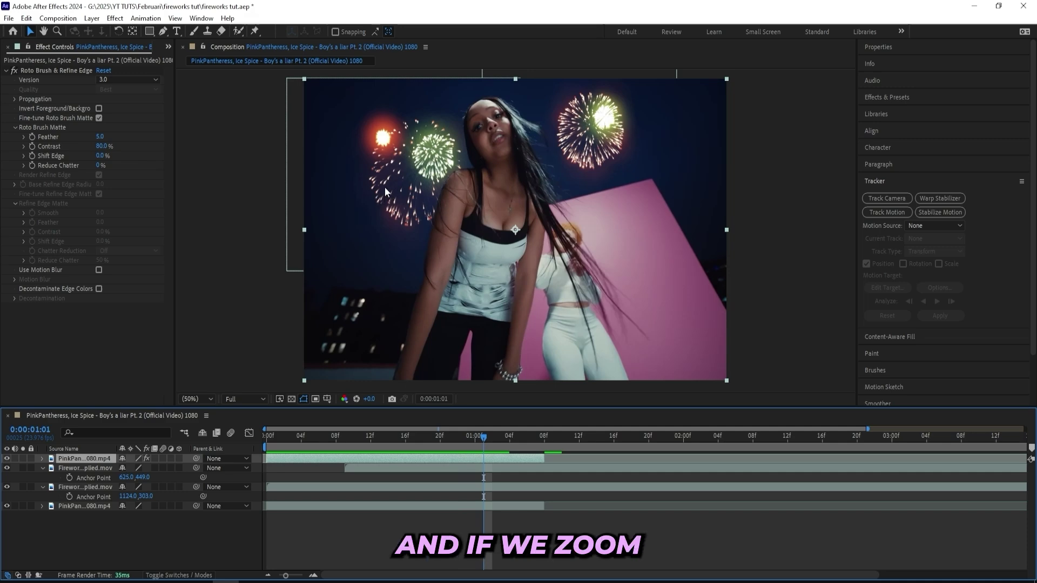
scroll(384, 187, "up", 4)
scroll(592, 290, "down", 3)
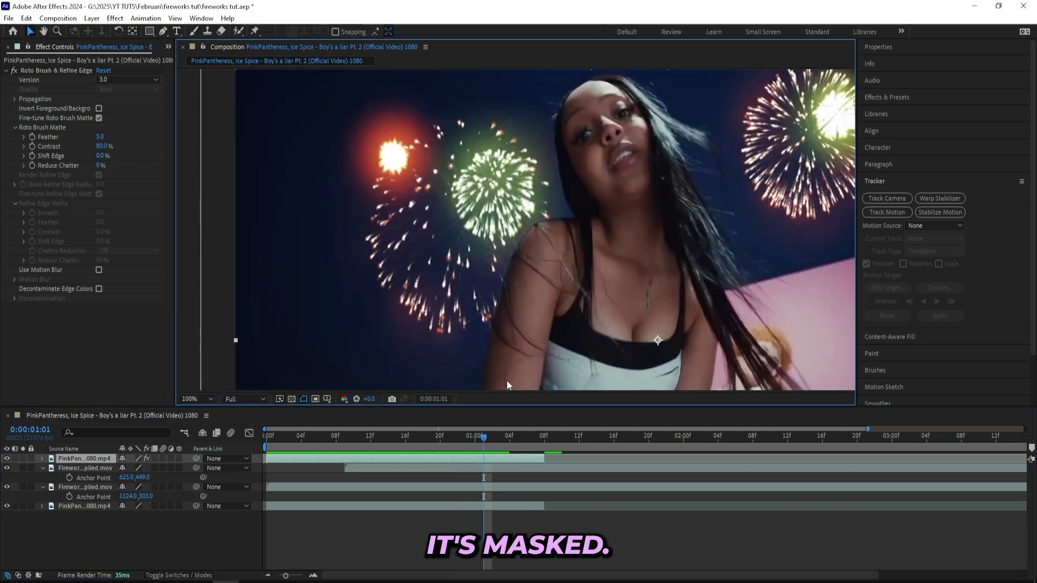
left_click(912, 98)
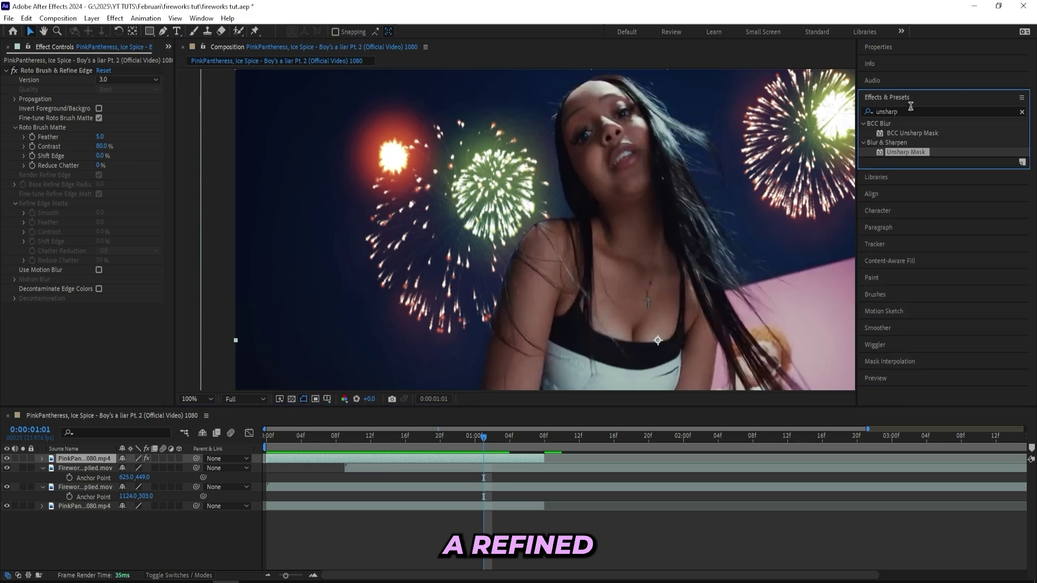
type("refine soft")
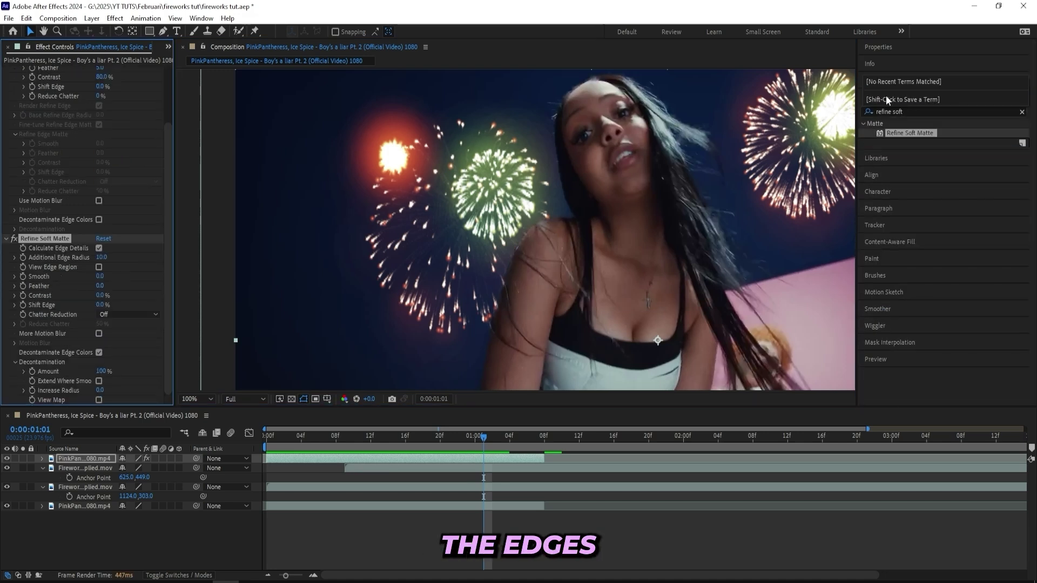
Set Refine Soft Matte's additional edge radius to 3.5 and its feather to 5.2
left_click_drag(96, 254, 70, 257)
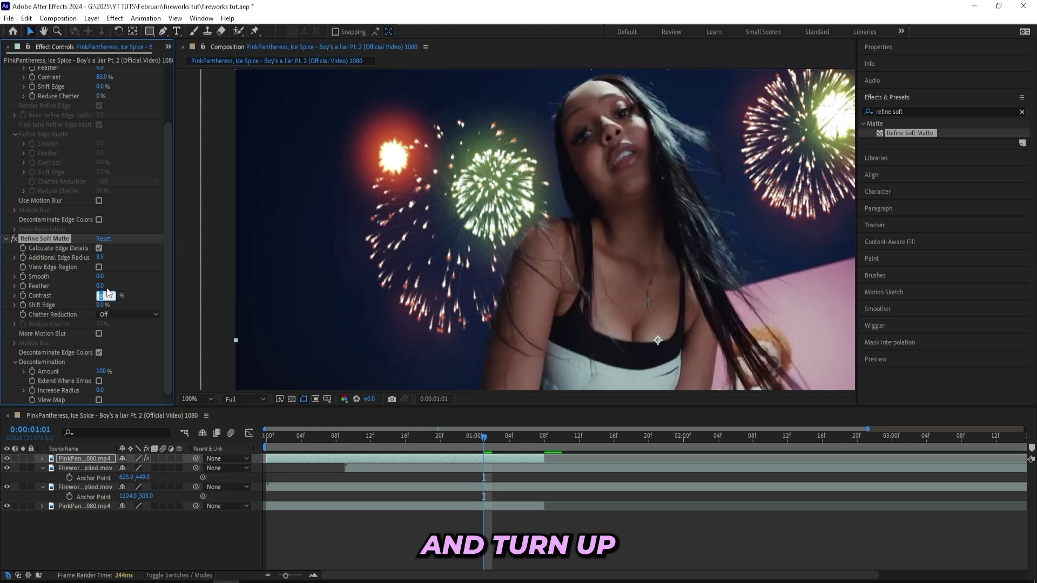
left_click_drag(100, 286, 115, 284)
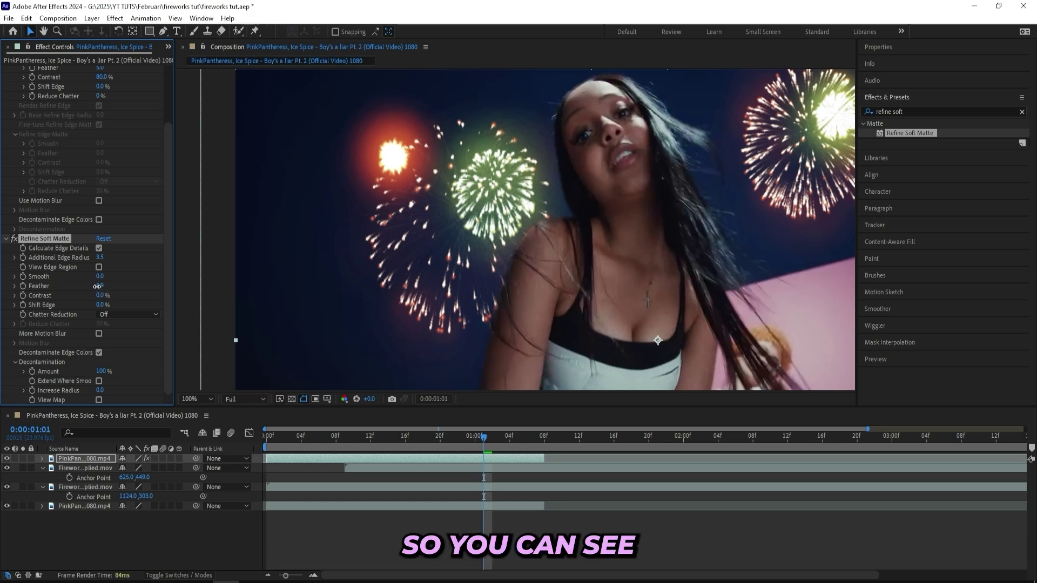
left_click_drag(101, 286, 97, 286)
scroll(687, 215, "down", 1)
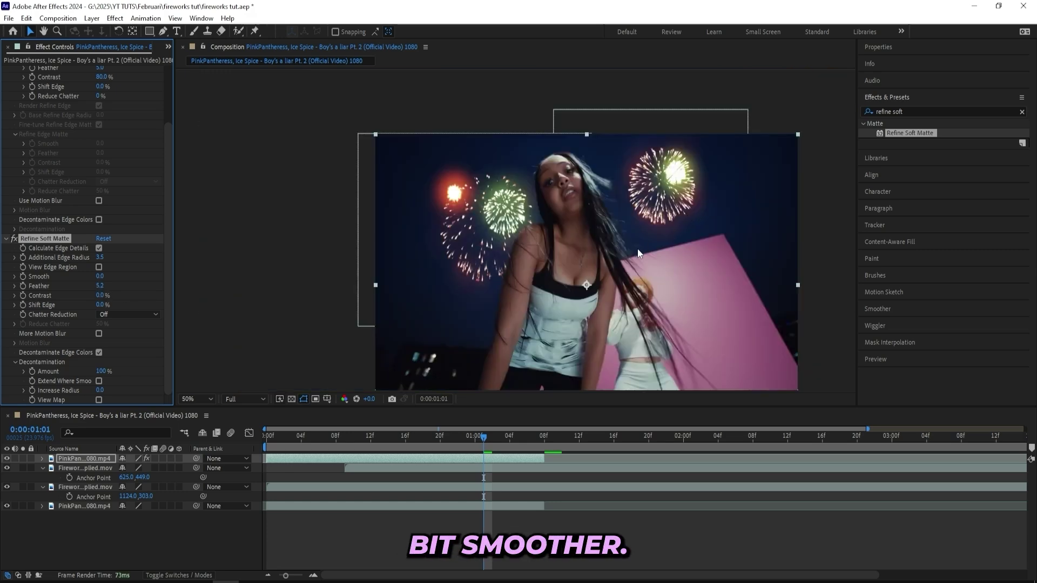
Apply the Hue/Saturation effect to the delayed fireworks layer above the pink board
left_click(466, 450)
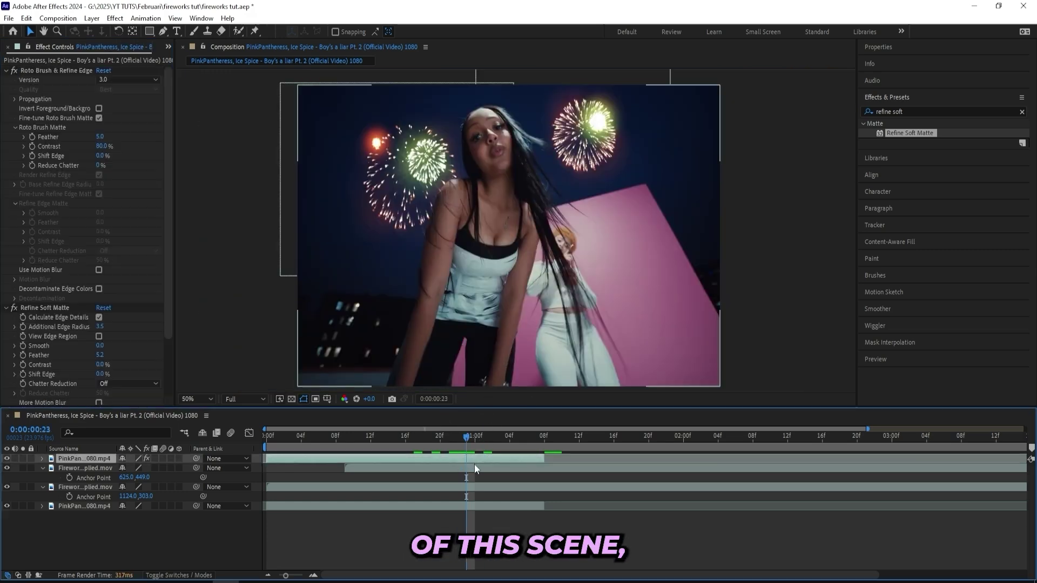
left_click(474, 466)
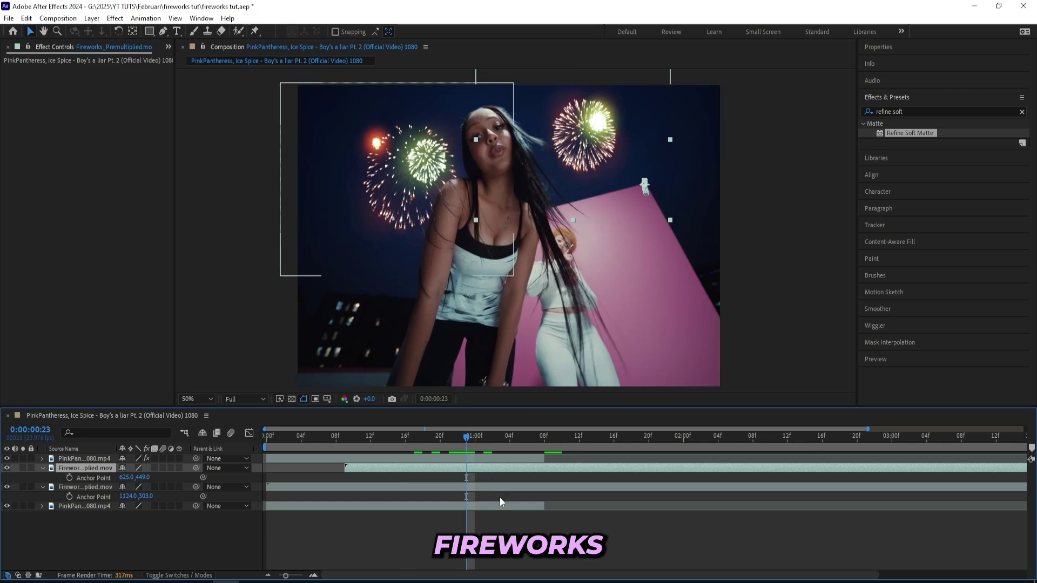
double_click(925, 111)
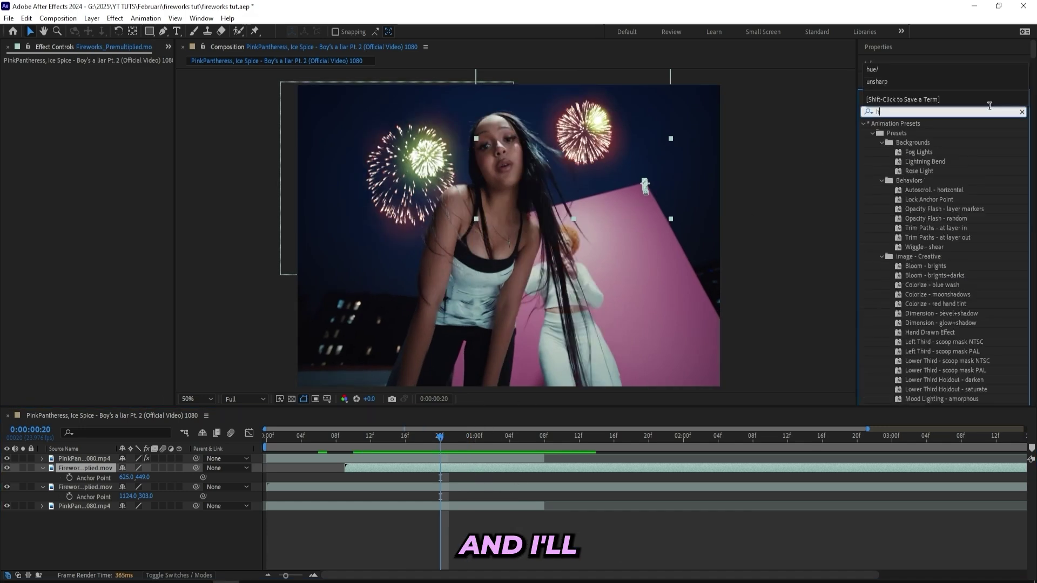
key("BackSpace")
type("hue/")
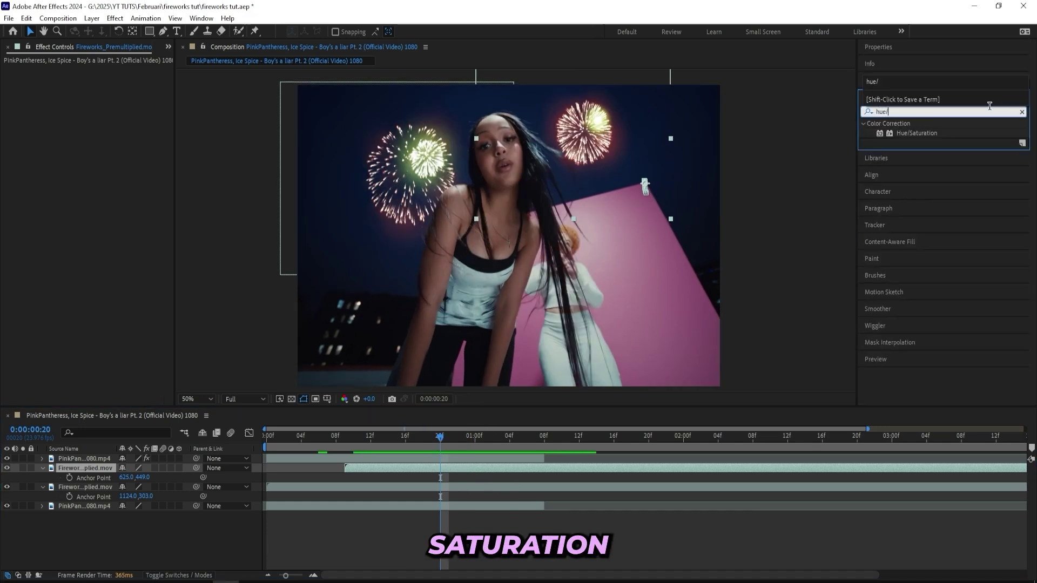
key("Return")
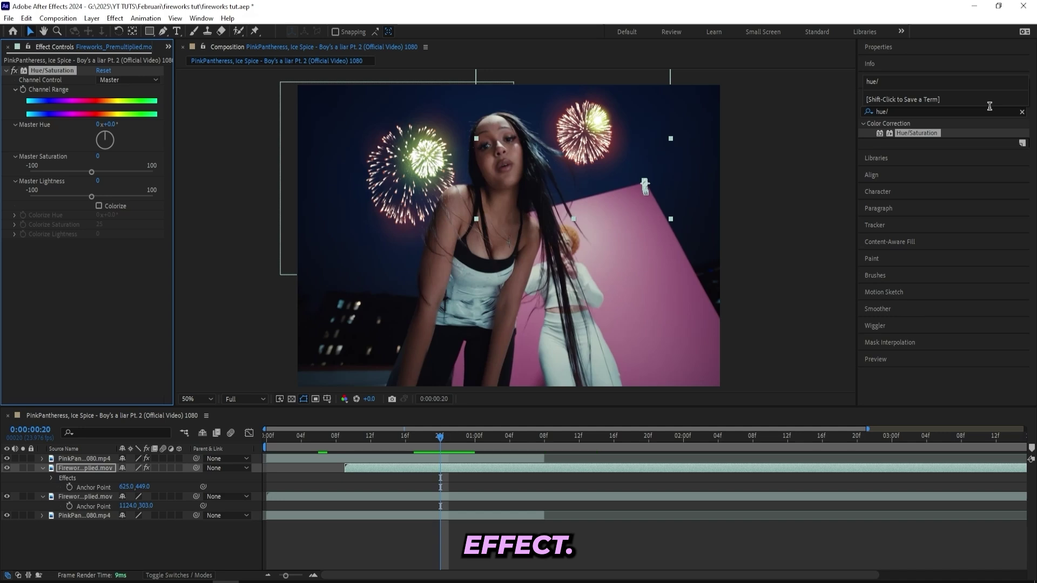
Tint these fireworks purple with a master hue of 300° and a master saturation of -40
left_click_drag(104, 124, 250, 111)
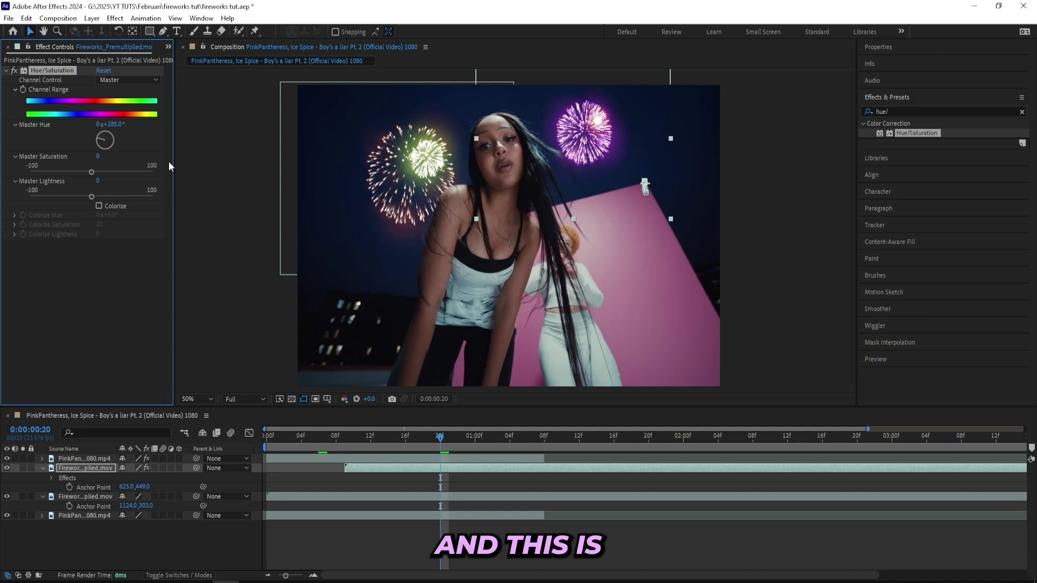
left_click_drag(586, 129, 522, 197)
left_click_drag(92, 171, 66, 171)
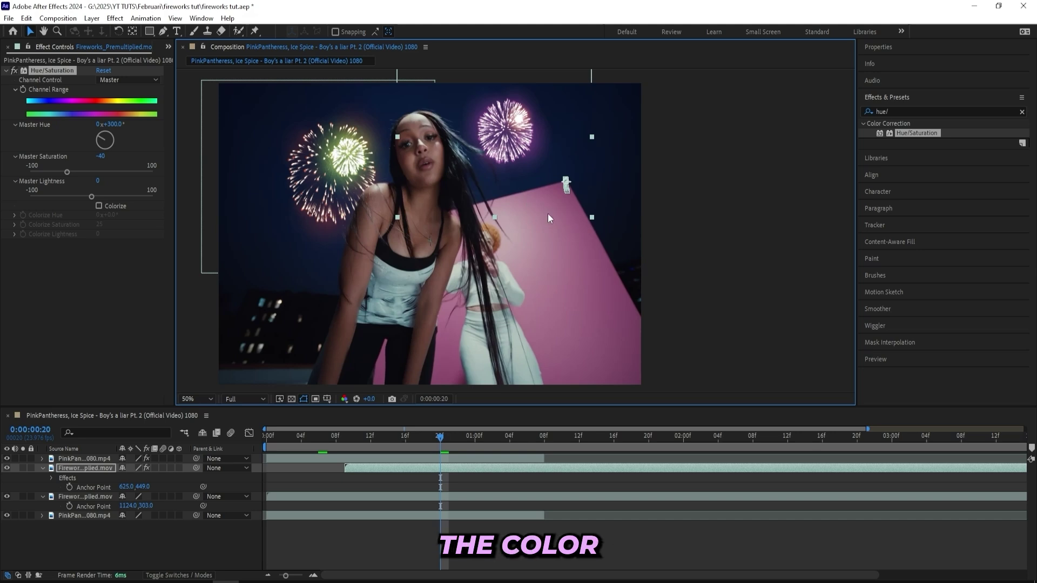
Copy the Hue/Saturation effect onto the other fireworks layer
left_click(49, 70)
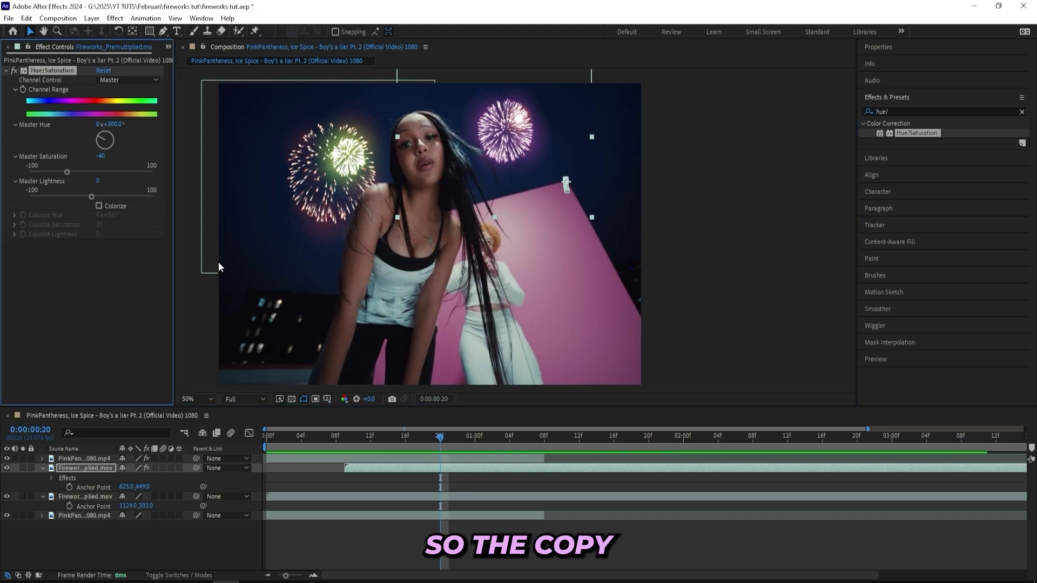
left_click(98, 497)
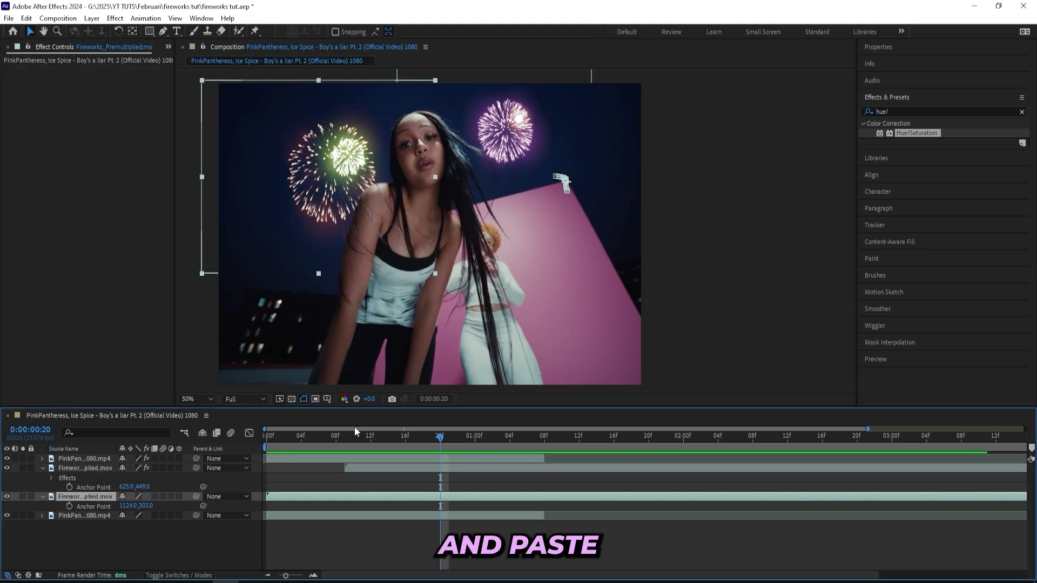
key("ctrl+v")
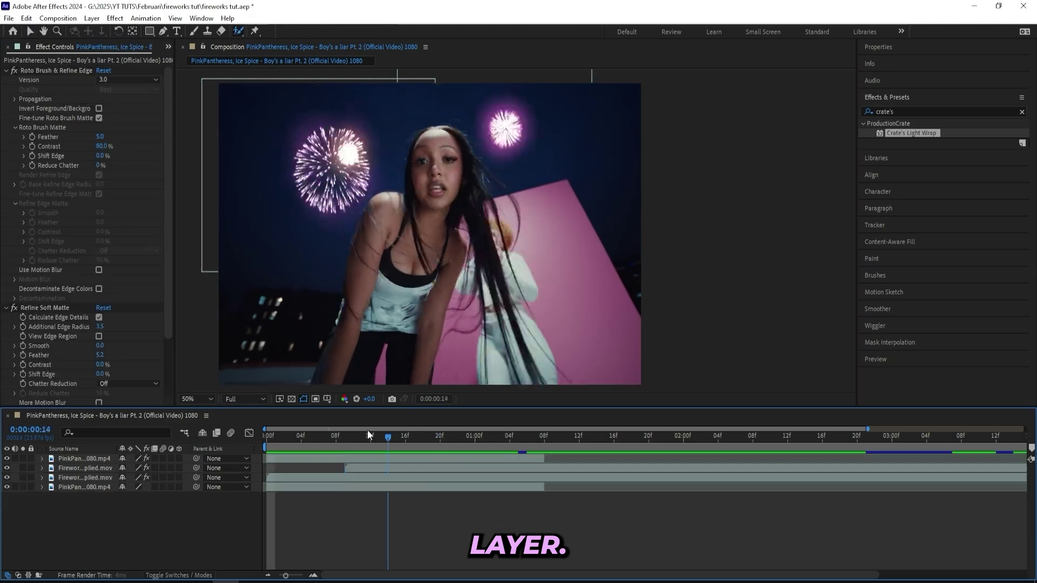
Pre-compose both fireworks layers together, moving all attributes into the new composition
left_click_drag(369, 435, 495, 438)
left_click(465, 468)
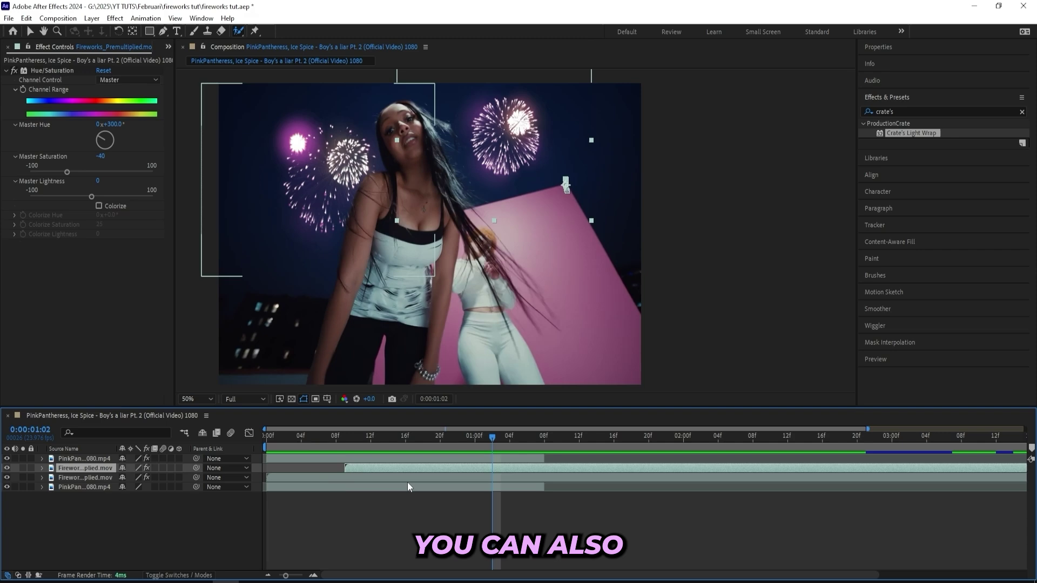
left_click(344, 477, "ctrl")
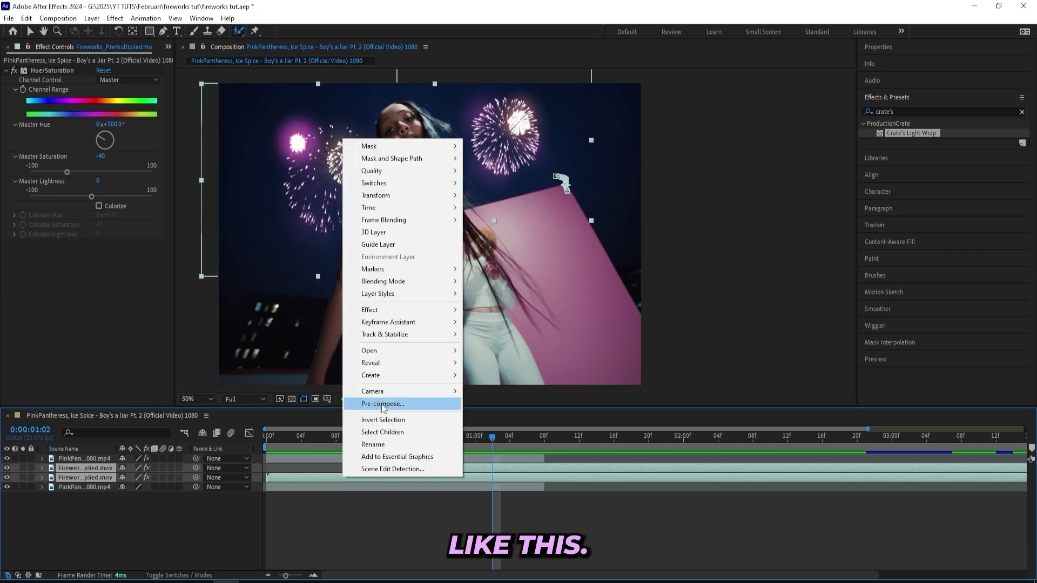
left_click(384, 404)
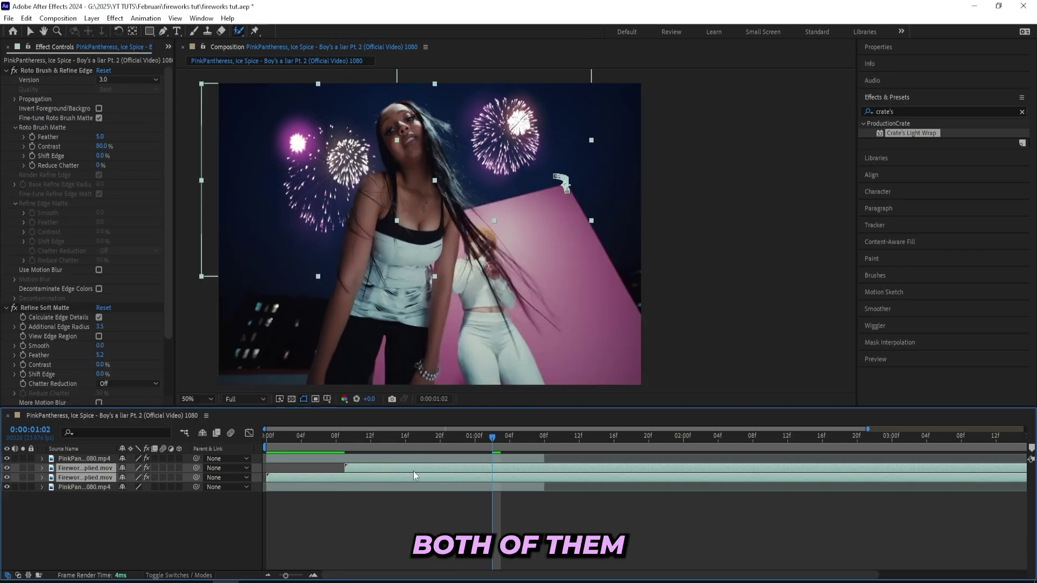
right_click(413, 470)
left_click(451, 398)
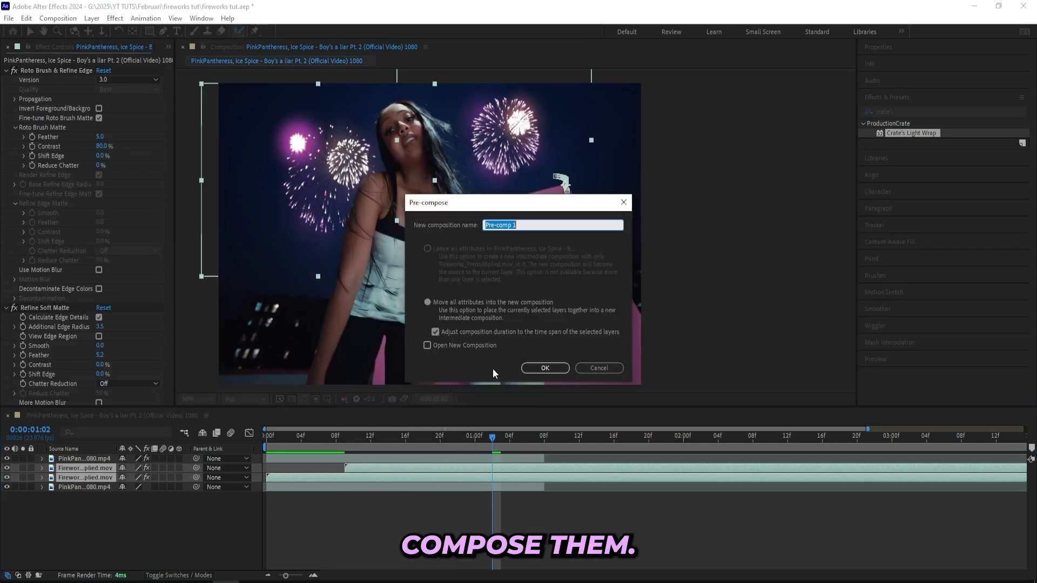
left_click(534, 366)
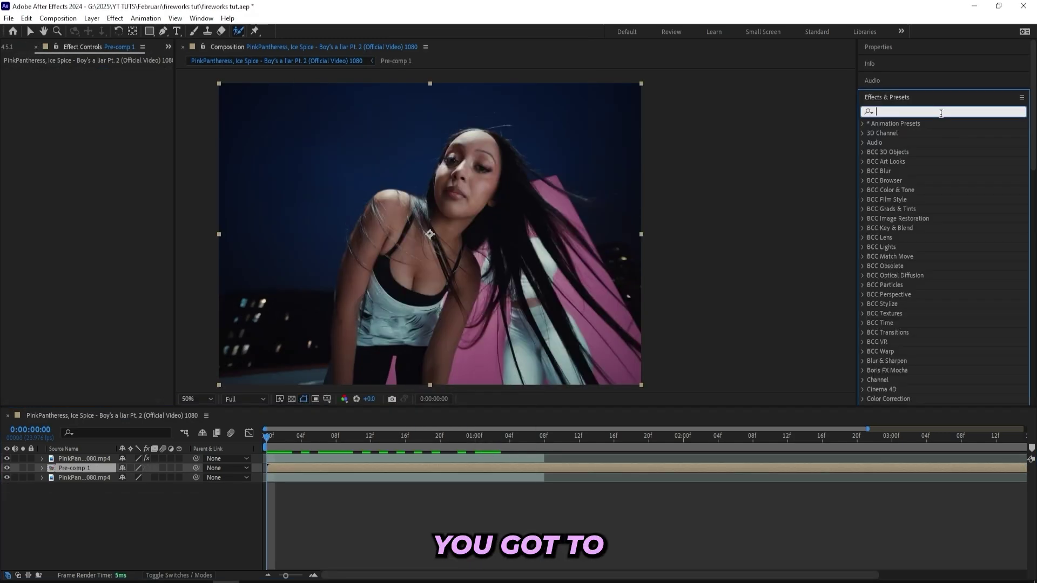
Apply Crate's Light Wrap to the rotoscoped woman layer, using Pre-comp 1 as its background layer
left_click(941, 112)
type("crate")
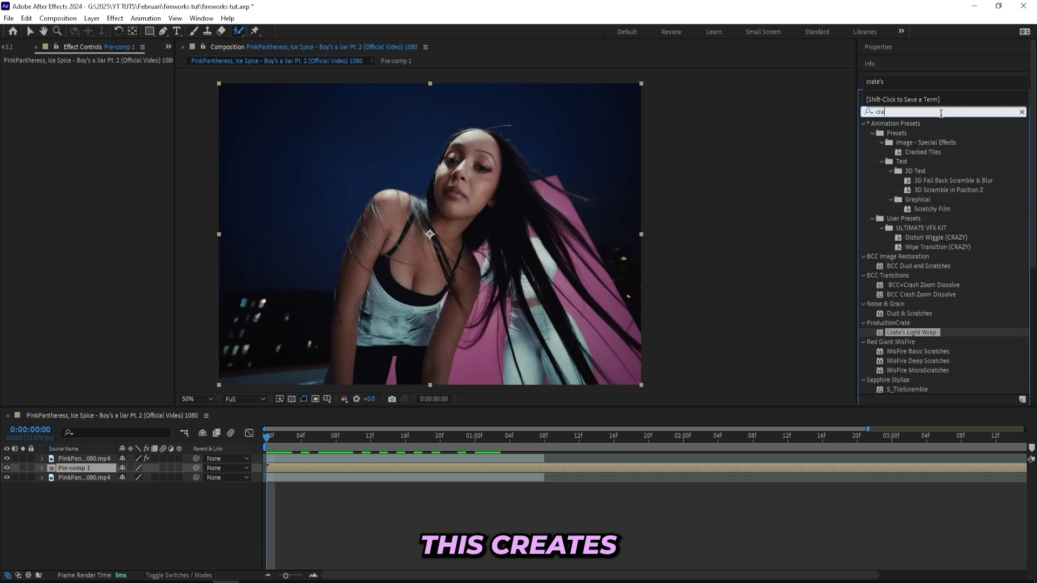
left_click_drag(911, 133, 305, 457)
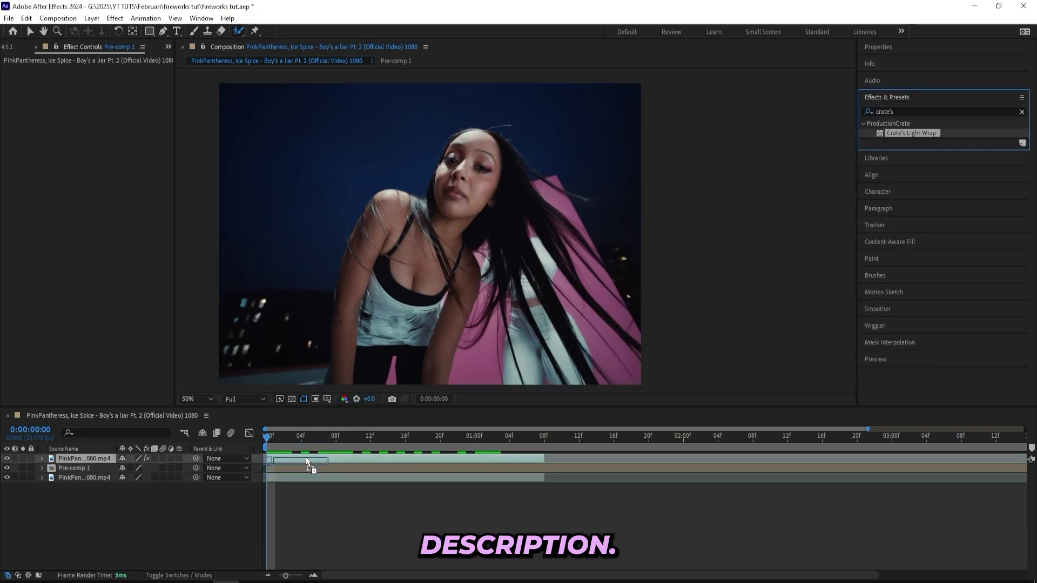
left_click_drag(306, 457, 305, 457)
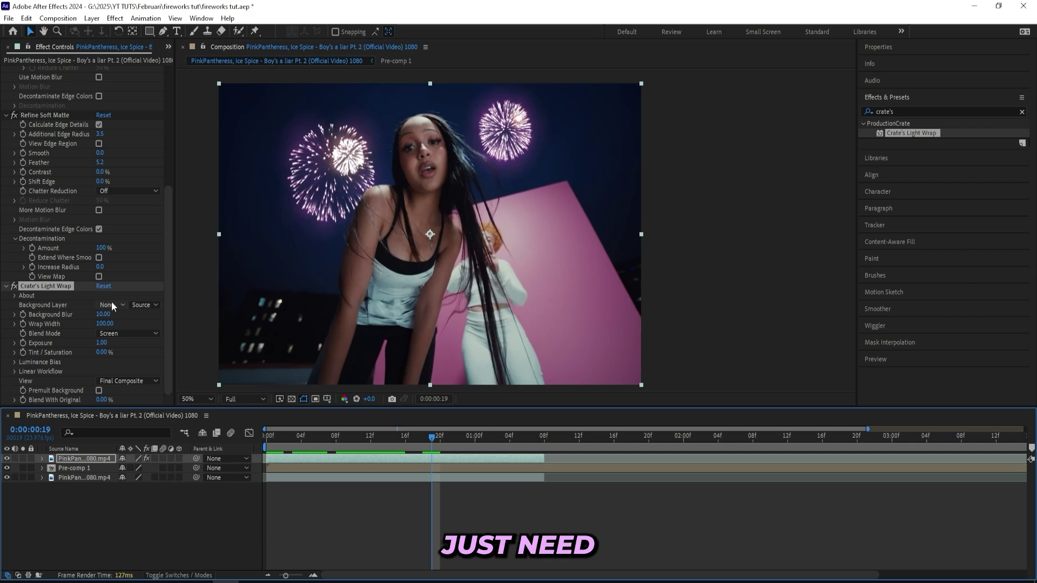
left_click(112, 305)
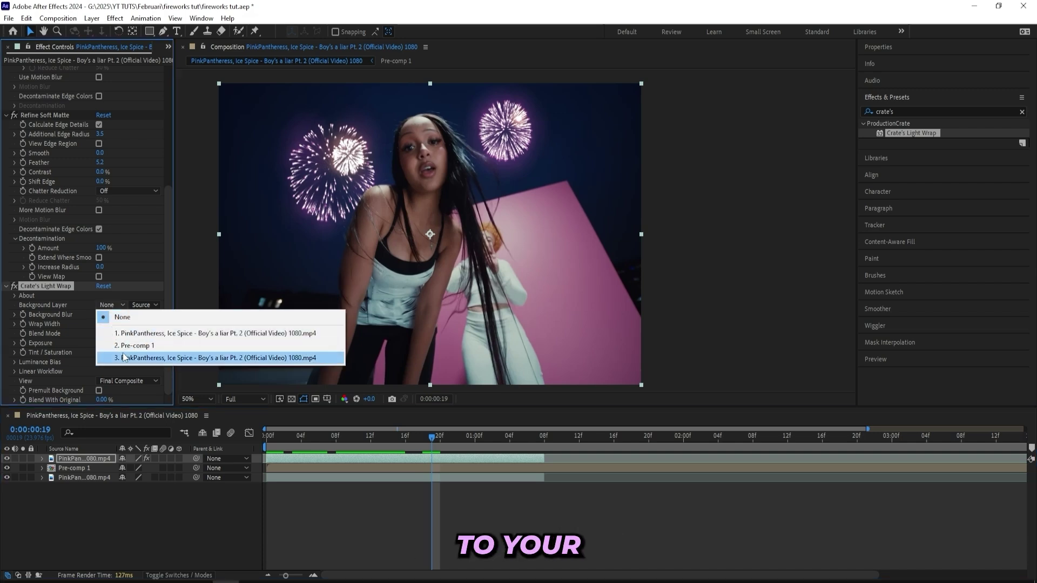
left_click(129, 347)
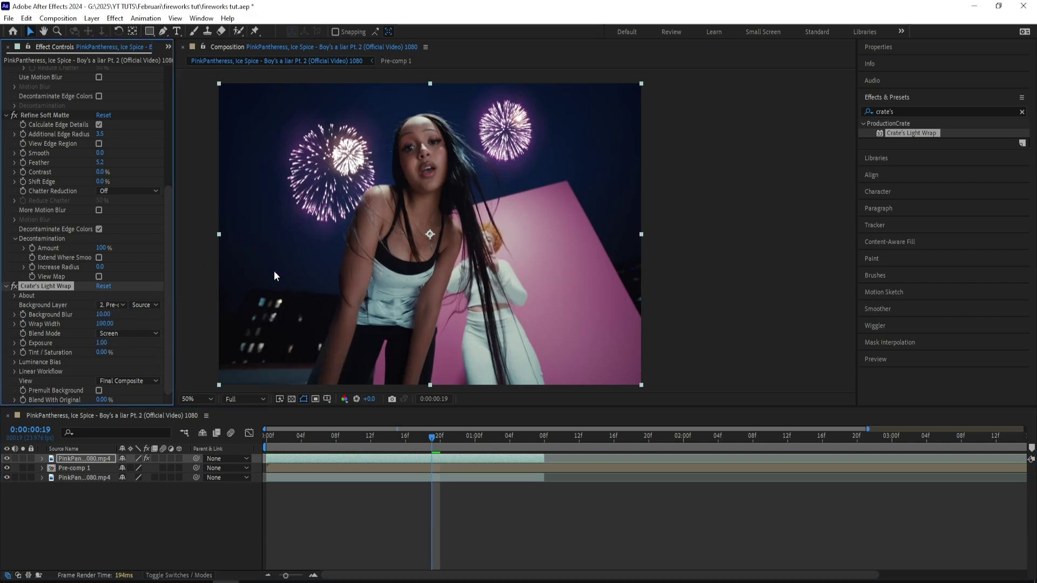
Set the light wrap's background blur to 33, wrap width to 61 and exposure to 2.80
scroll(331, 206, "up", 2)
key("h")
left_click_drag(537, 229, 552, 234)
key("v")
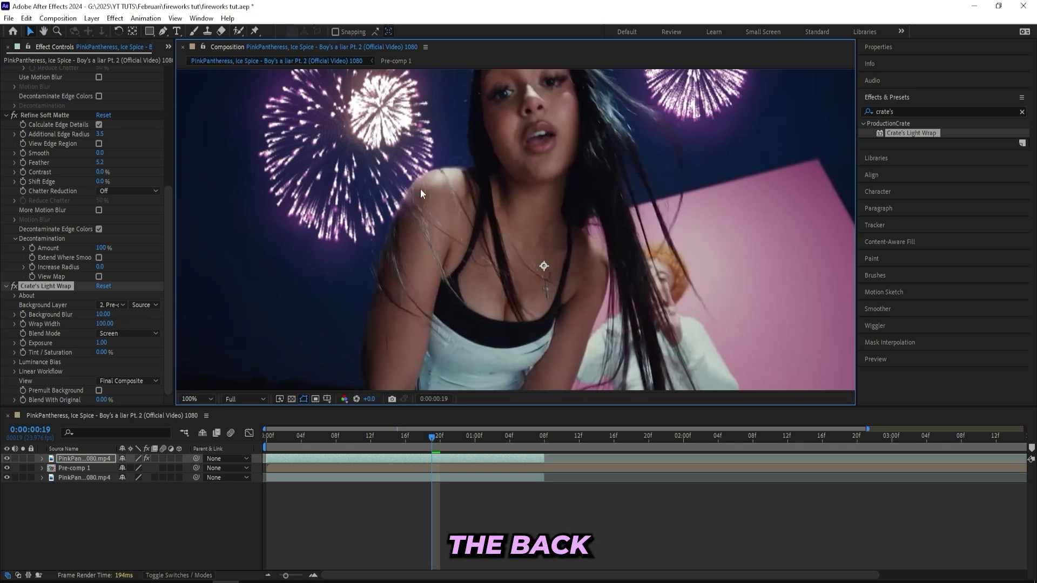
left_click_drag(102, 323, 130, 312)
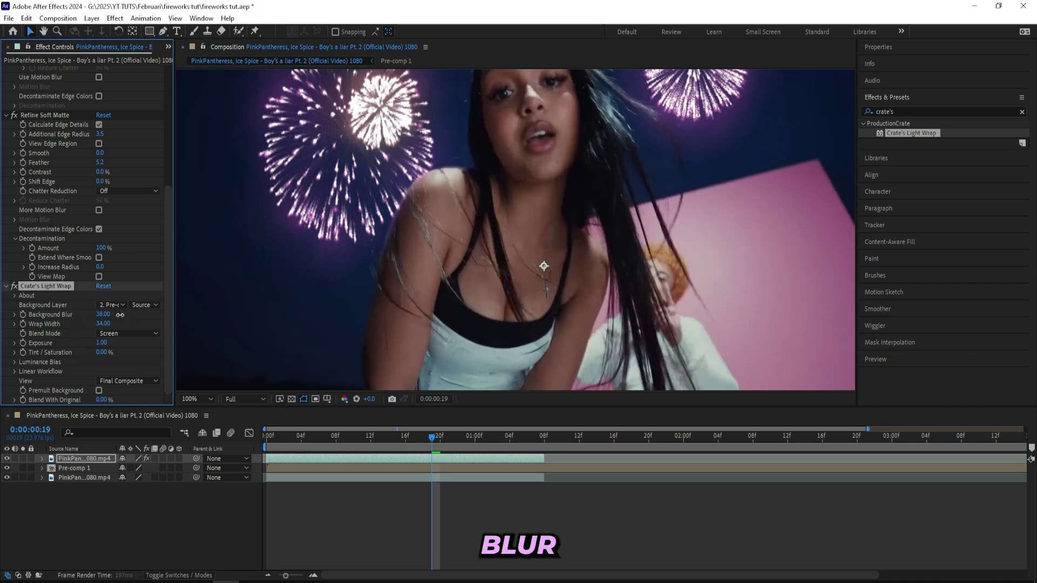
left_click_drag(103, 324, 145, 334)
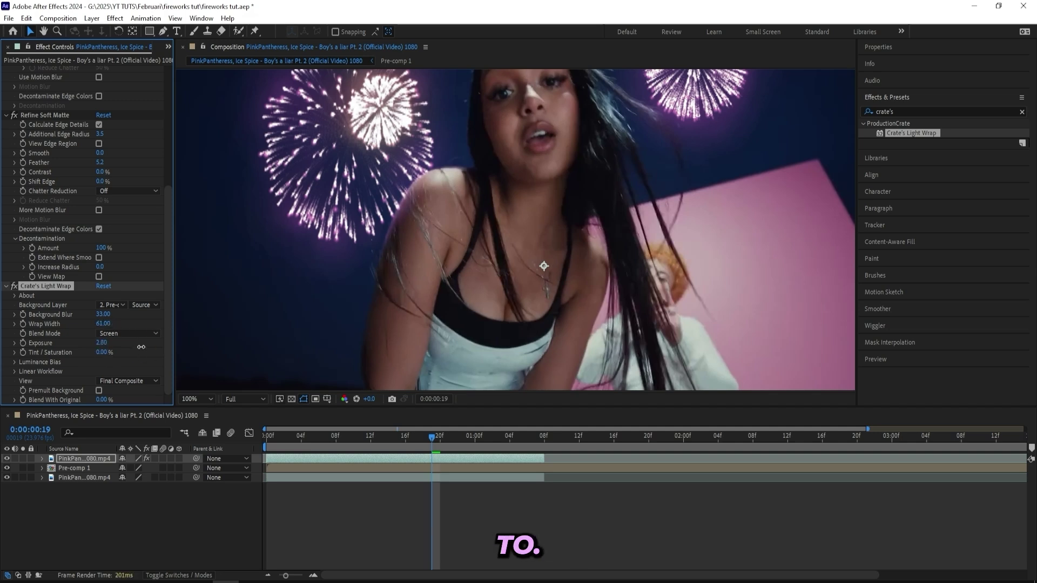
left_click_drag(104, 353, 126, 352)
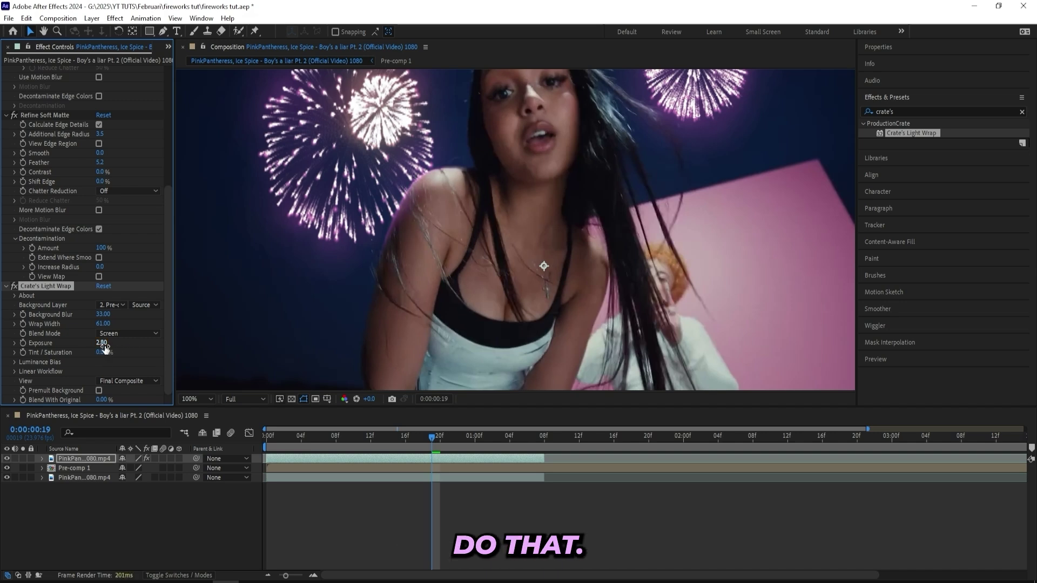
Inspect the woman's mask edges at frame 23, and set Refine Soft Matte's additional edge radius to 7.2 and feather to 11.6
mouse_move(376, 178)
left_mouse_down()
mouse_move(440, 214)
mouse_move(380, 207)
left_mouse_up()
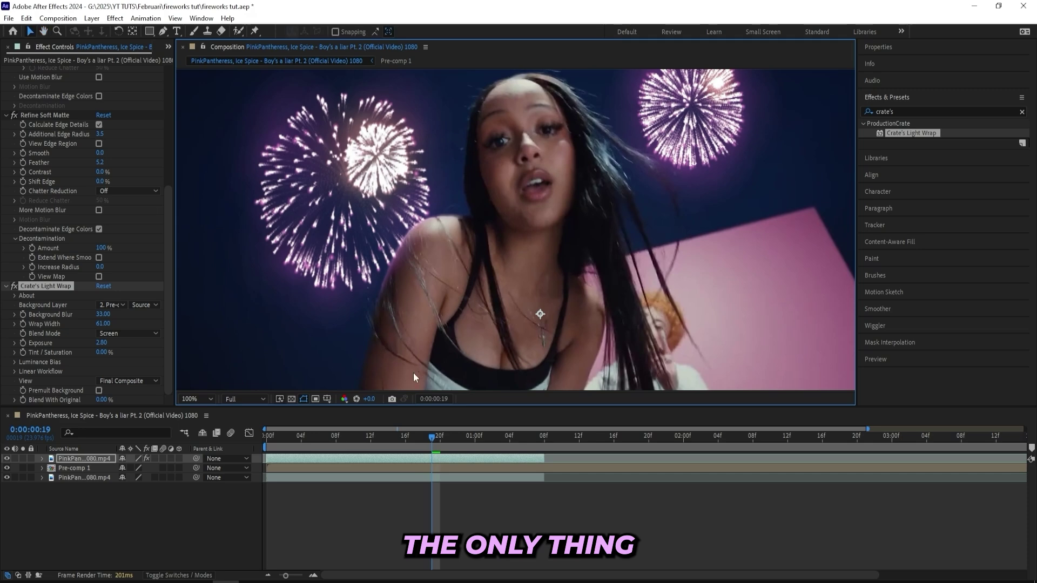
left_click_drag(492, 213, 406, 306)
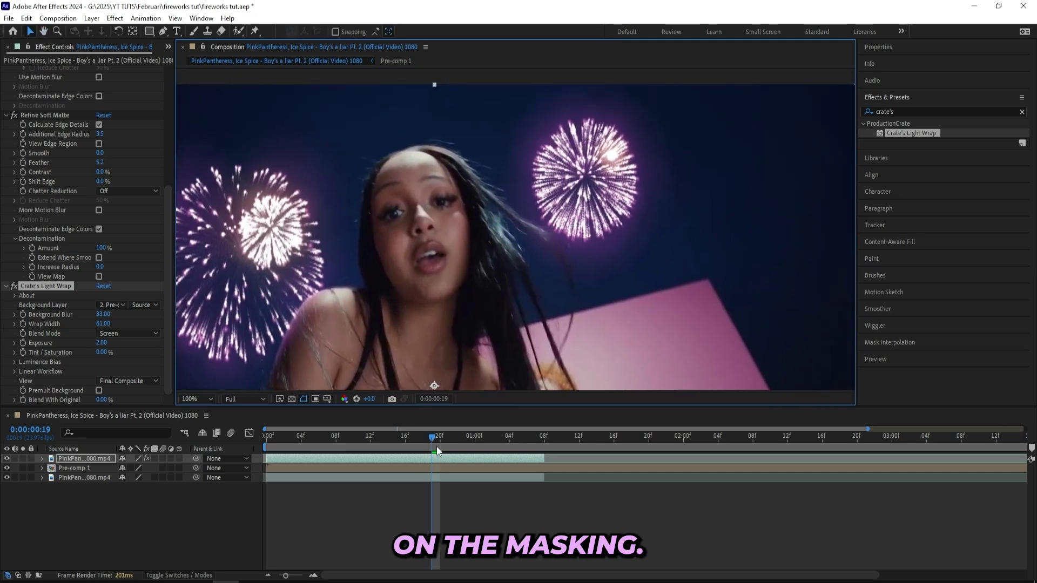
left_click_drag(433, 438, 466, 439)
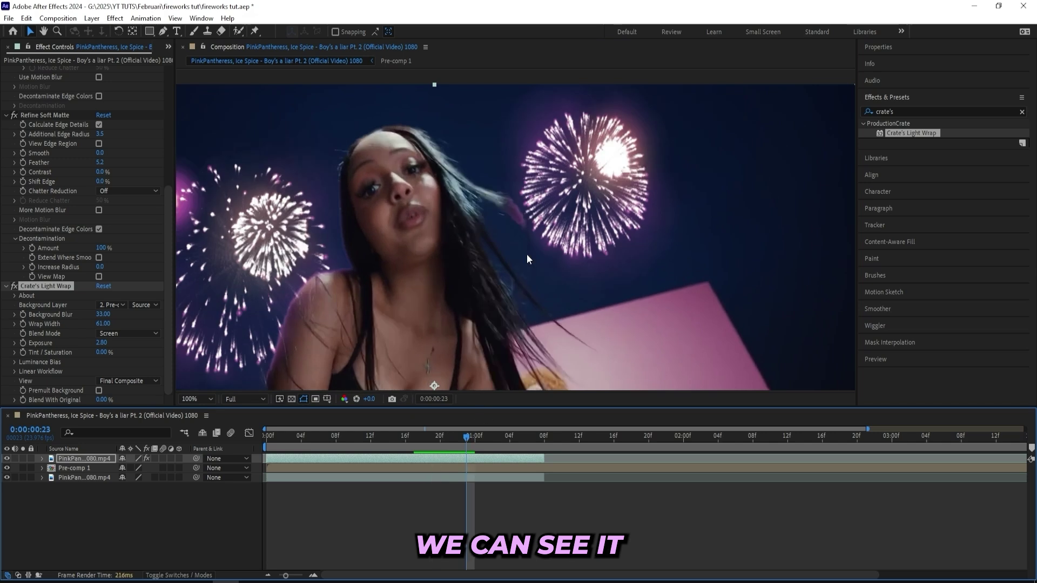
left_click_drag(519, 206, 526, 220)
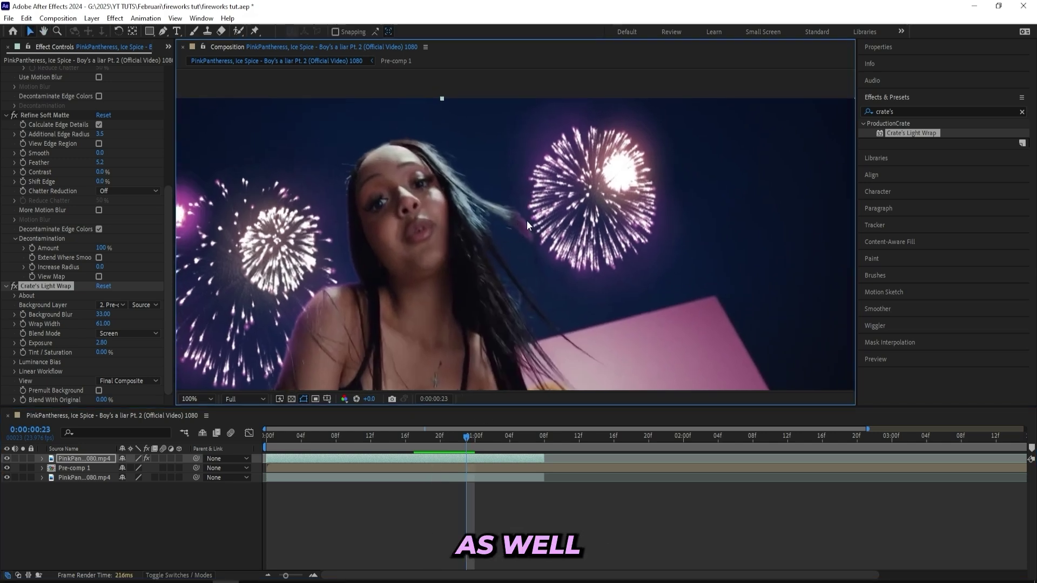
left_click_drag(393, 269, 517, 222)
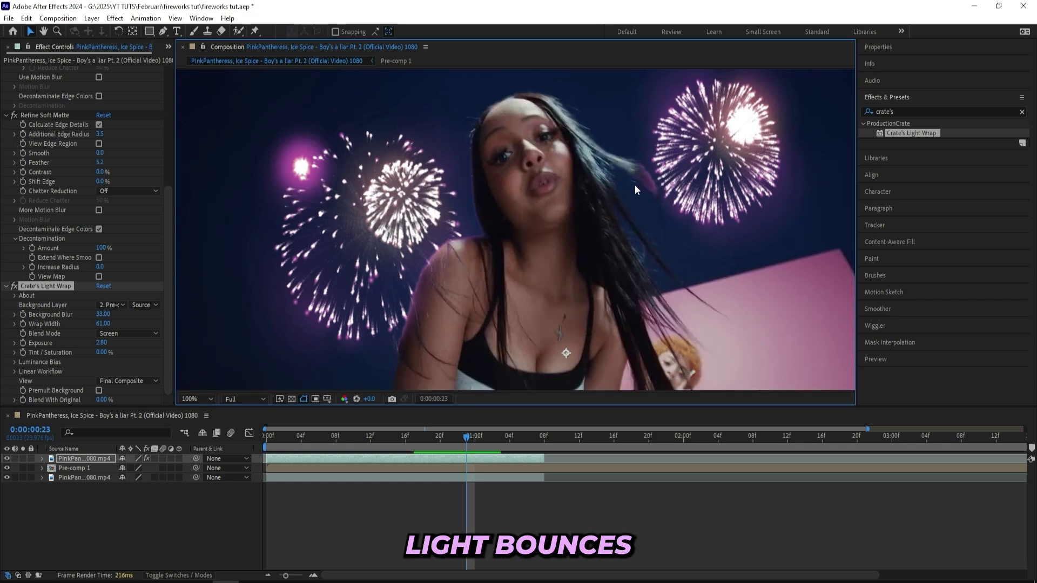
scroll(88, 237, "up", 1)
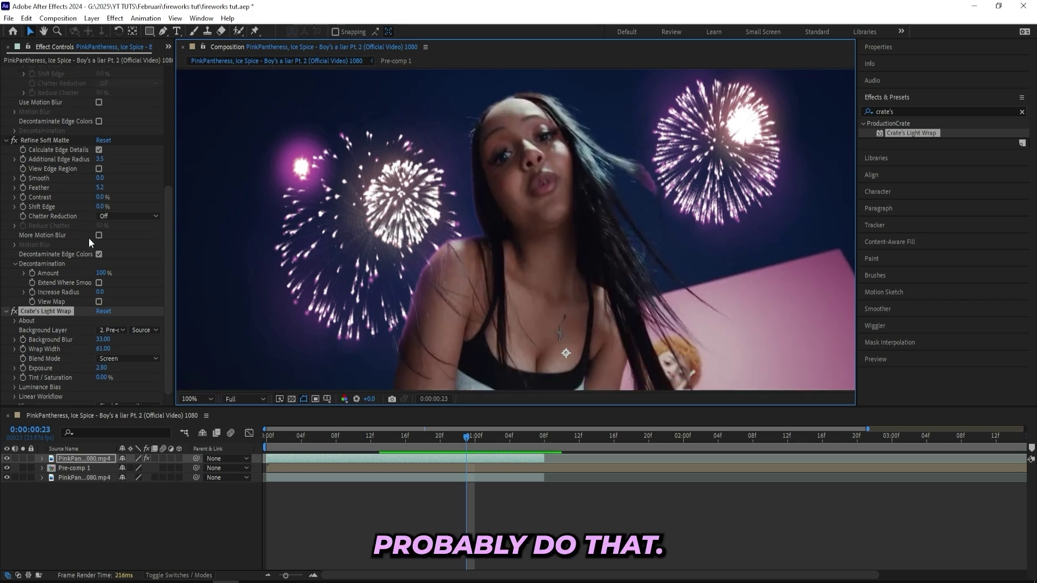
left_click_drag(100, 188, 136, 160)
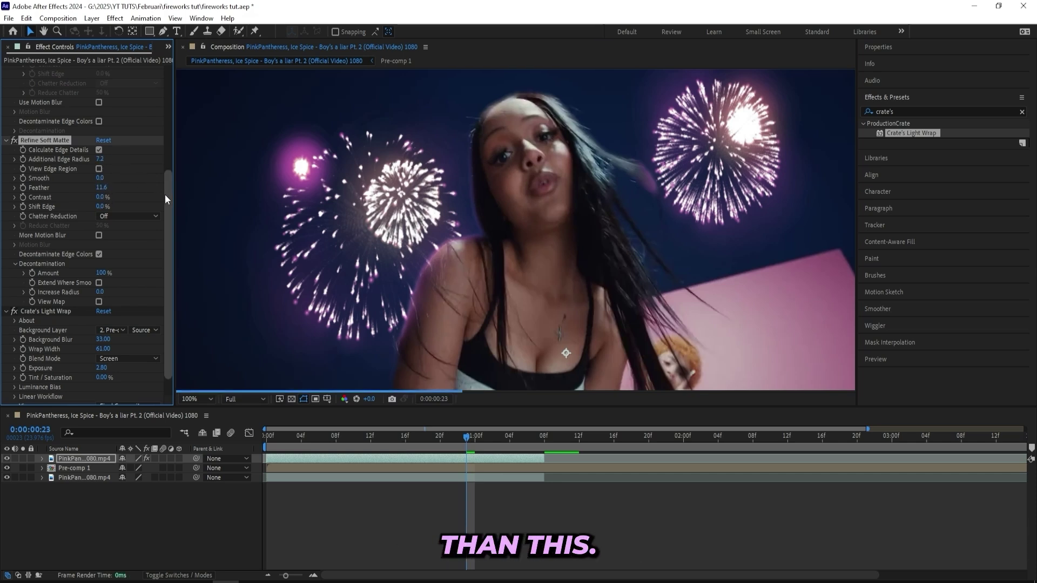
Set the light wrap's exposure to 1.40 and wrap width to 21, and the matte's additional edge radius to 6.2 and feather to 7.3
scroll(166, 200, "down", 1)
left_click_drag(102, 343, 47, 356)
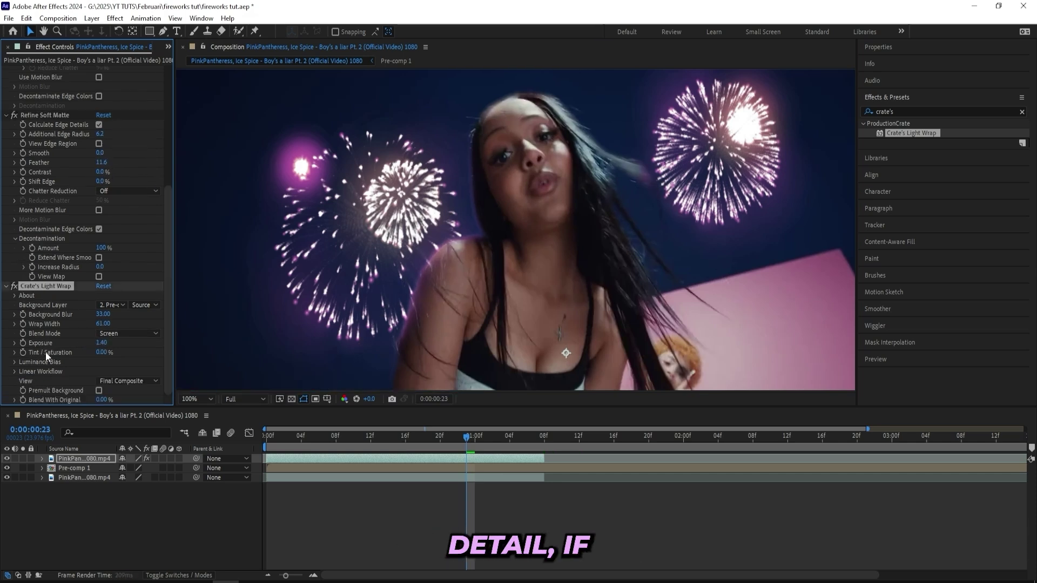
left_click_drag(101, 162, 84, 167)
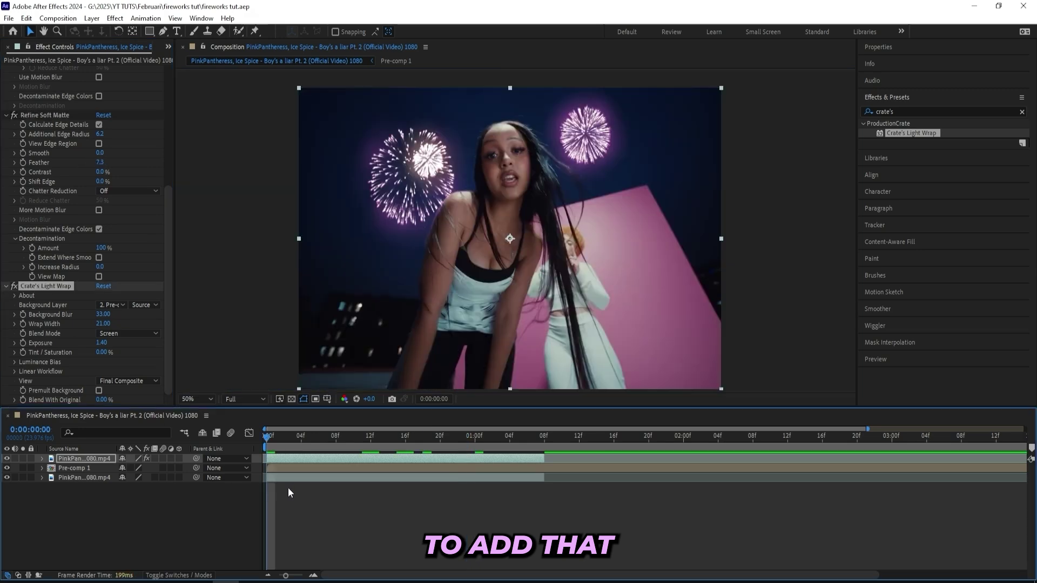
Add a new adjustment layer above all layers in the main composition
left_click(287, 488)
right_click(285, 513)
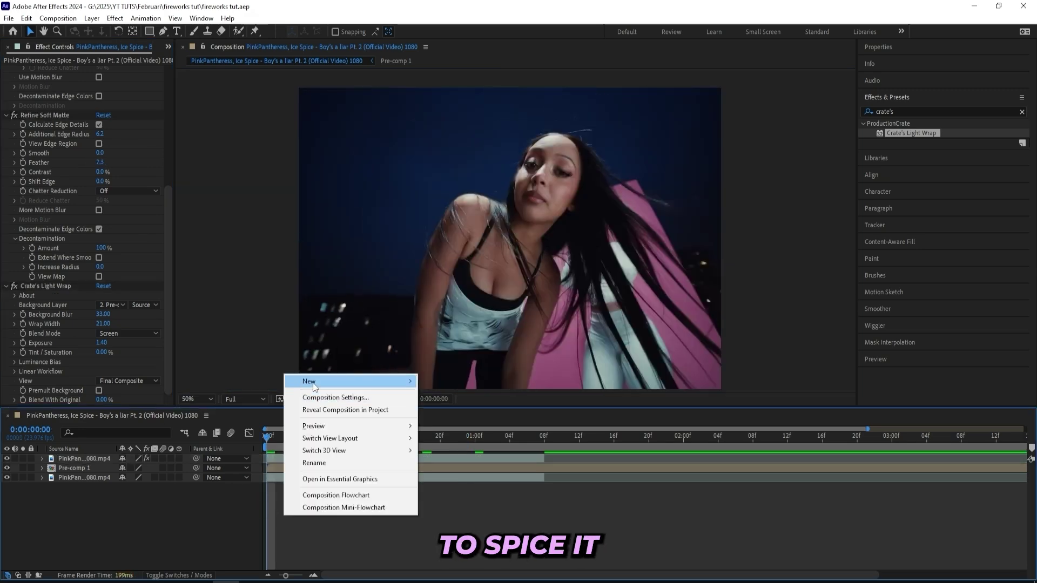
mouse_move(325, 382)
left_click(469, 471)
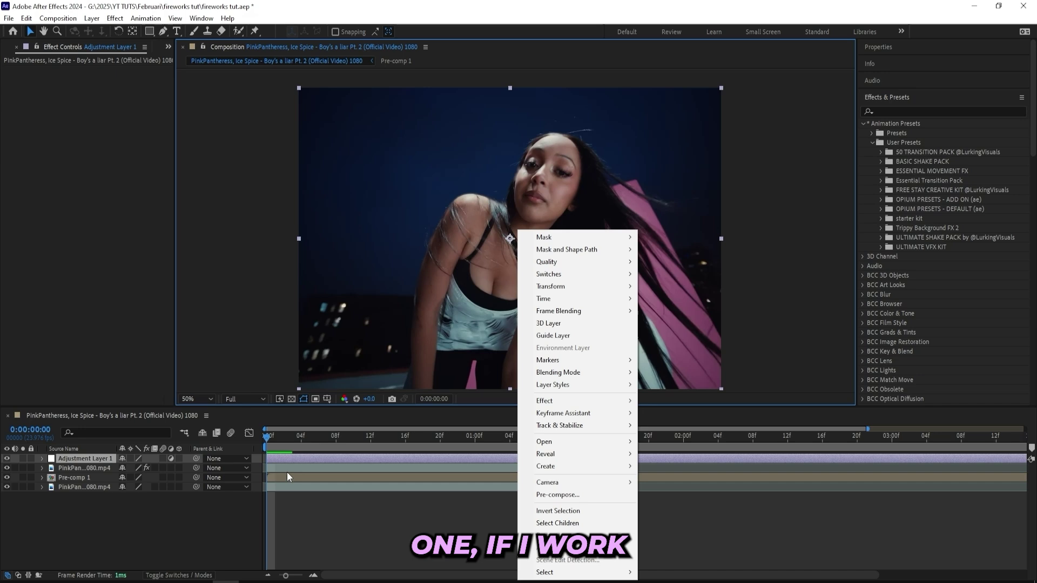
Apply the Subtle Shake 2 preset from the ULTIMATE SHAKE PACK to the adjustment layer and preview the shot
left_click(289, 458)
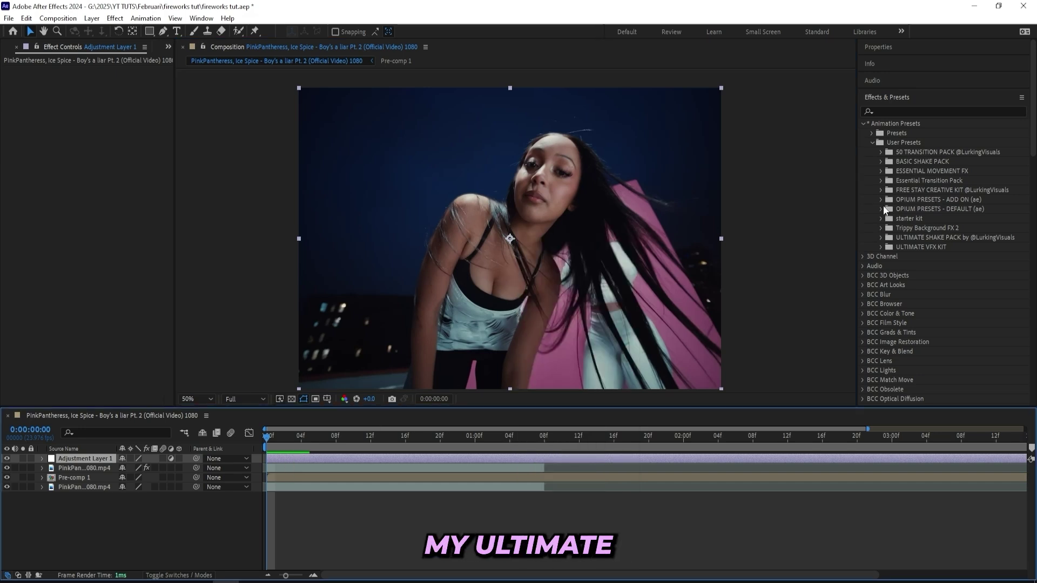
left_click(881, 238)
scroll(906, 231, "down", 4)
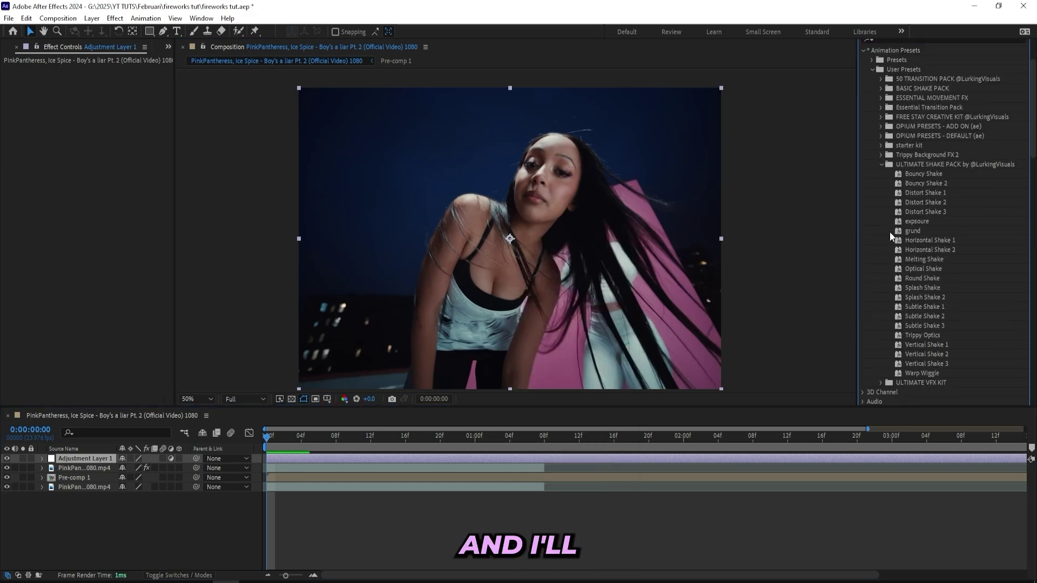
left_click_drag(924, 280, 313, 461)
key("space")
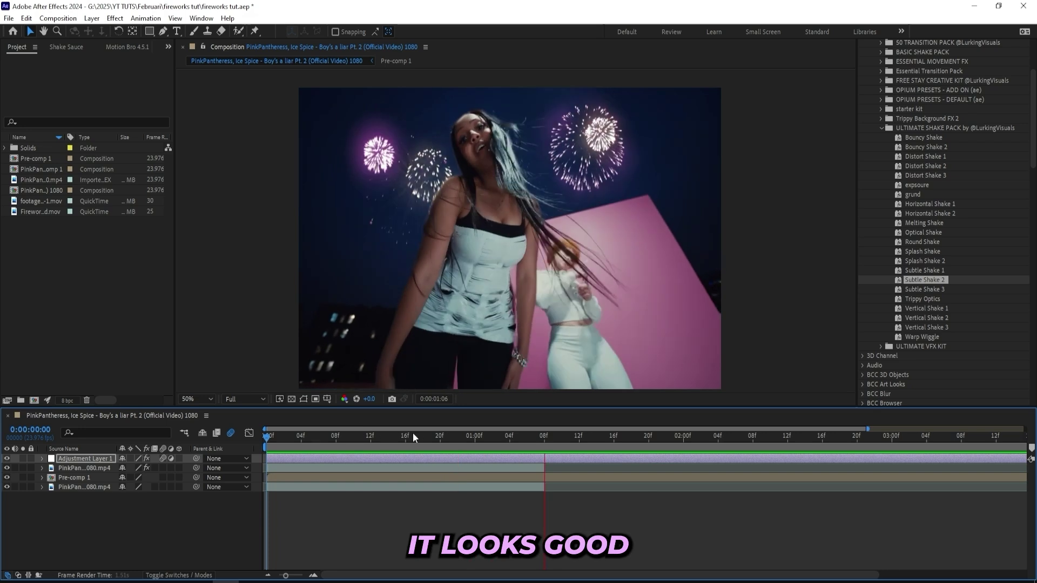
Trim the end of the adjustment layer to 0:00:01:08, matching the end of the video clips
left_click_drag(537, 435, 544, 443)
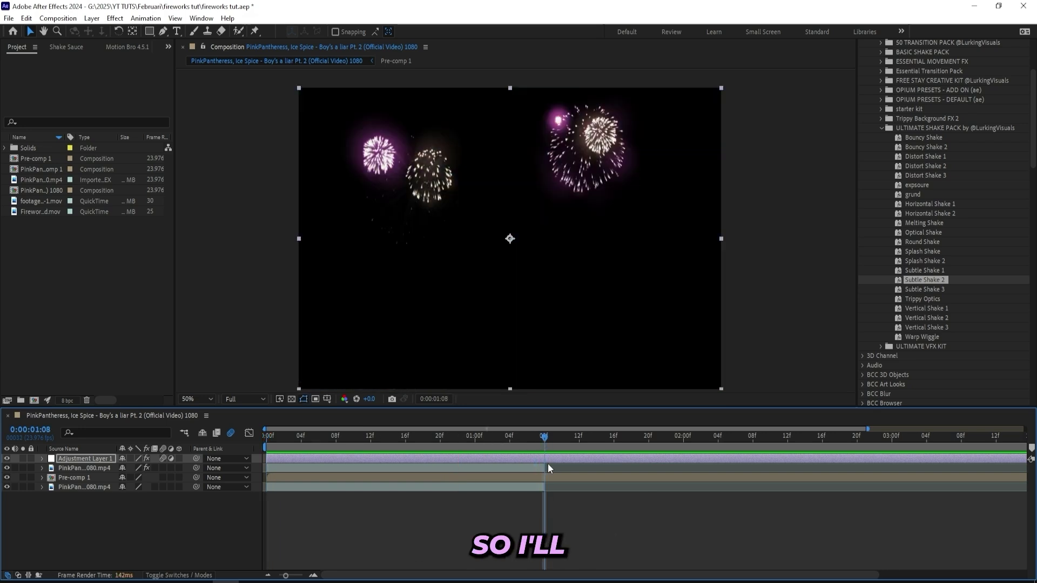
key("alt+]")
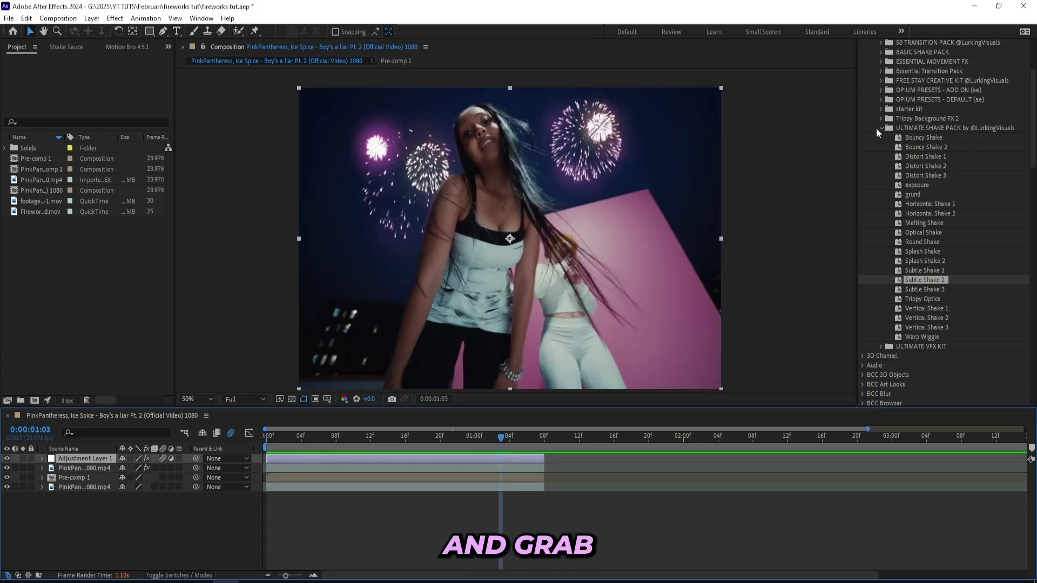